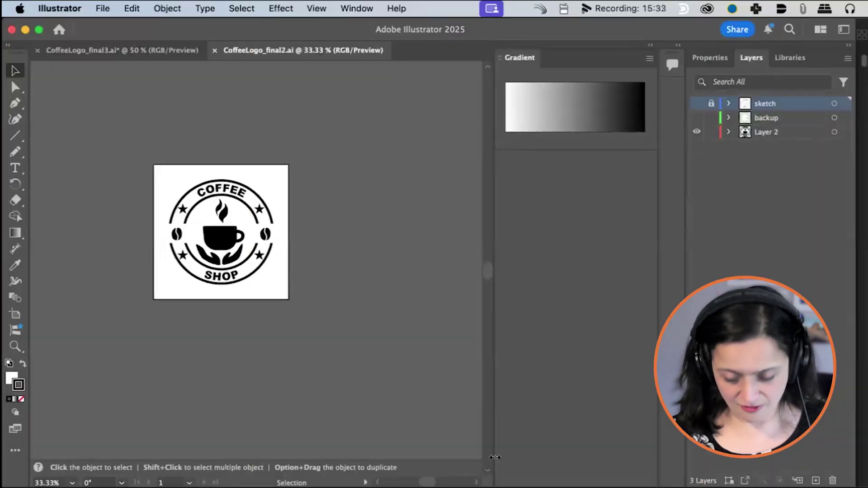
{"action": "key", "text": "super+equal"}
{"action": "key", "text": "super+equal"}
{"action": "key", "text": "space"}
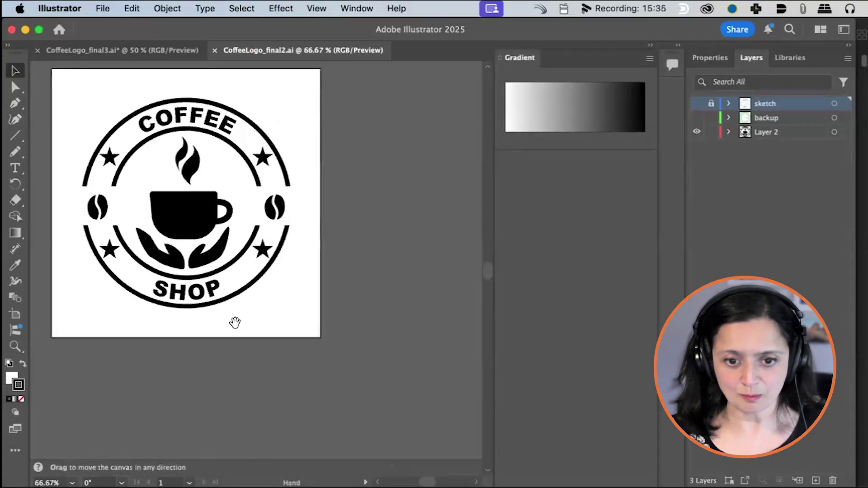
{"action": "left_click_drag", "start_coordinate": [227, 292], "coordinate": [282, 321]}
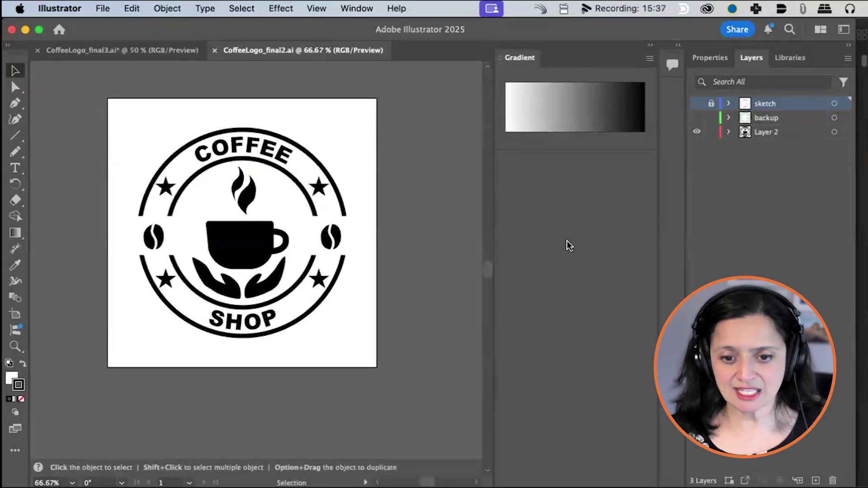
{"action": "left_click", "coordinate": [697, 104]}
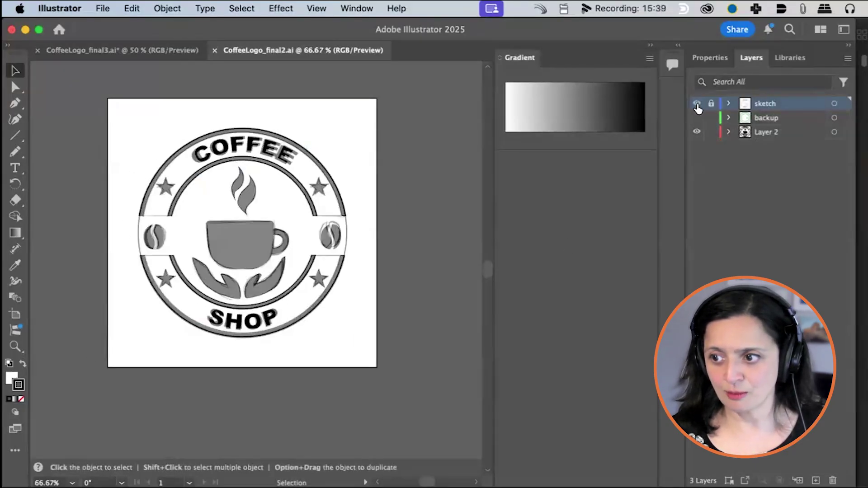
{"action": "left_click", "coordinate": [697, 104]}
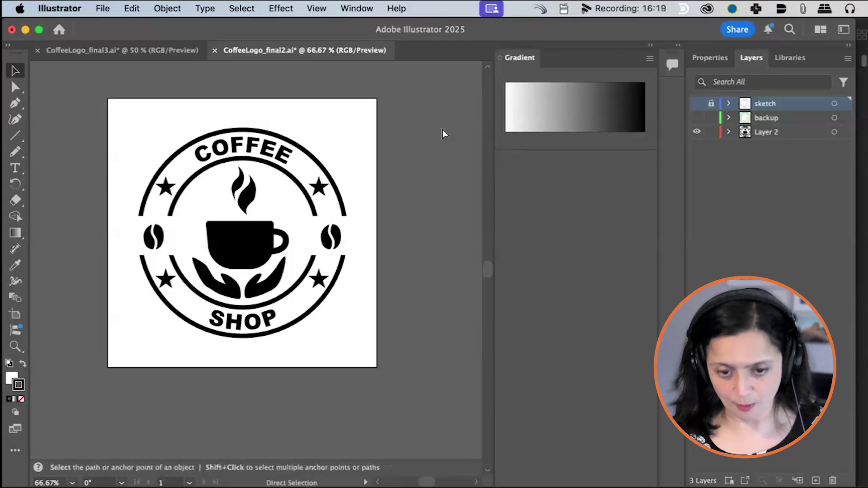
{"action": "key", "text": "super+minus"}
{"action": "key", "text": "super+minus"}
{"action": "left_click_drag", "start_coordinate": [293, 147], "coordinate": [200, 79]}
{"action": "left_click", "coordinate": [15, 315]}
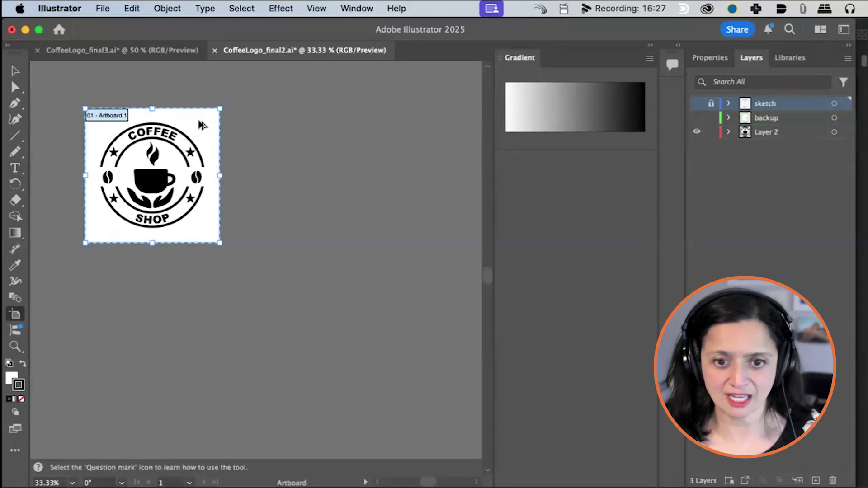
{"action": "left_click_drag", "start_coordinate": [202, 125], "coordinate": [403, 140]}
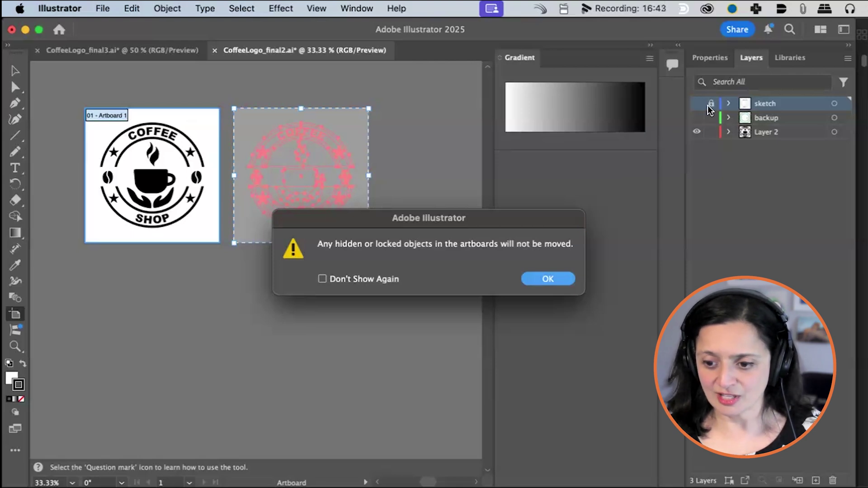
{"action": "left_click", "coordinate": [546, 282]}
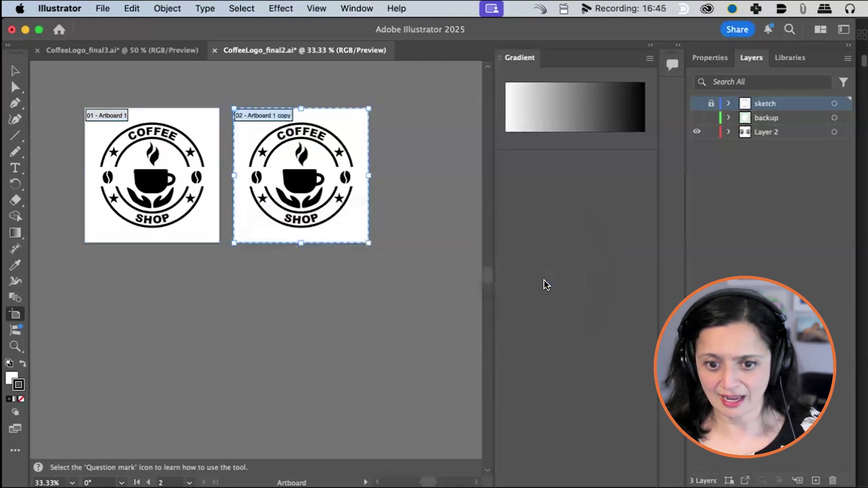
{"action": "key", "text": "super+z"}
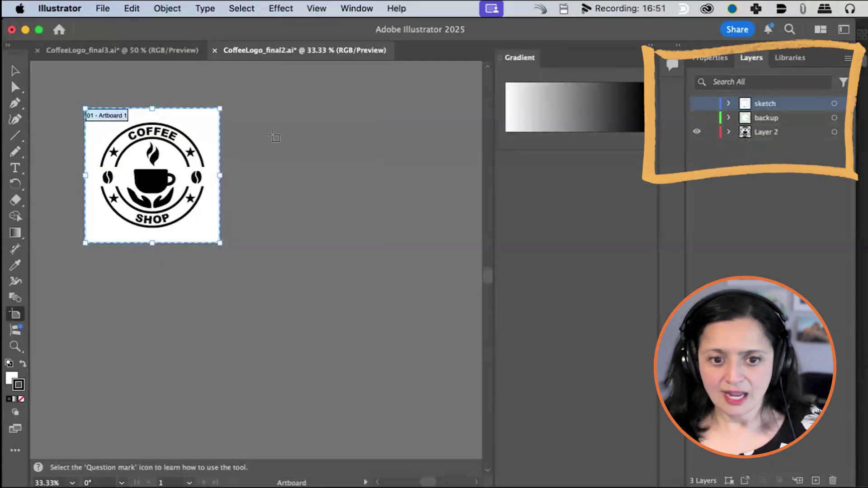
Show the sketch and backup layers and Option-drag Artboard 1 into three copies forming a 2×2 grid
{"action": "left_click_drag", "start_coordinate": [697, 103], "coordinate": [699, 135]}
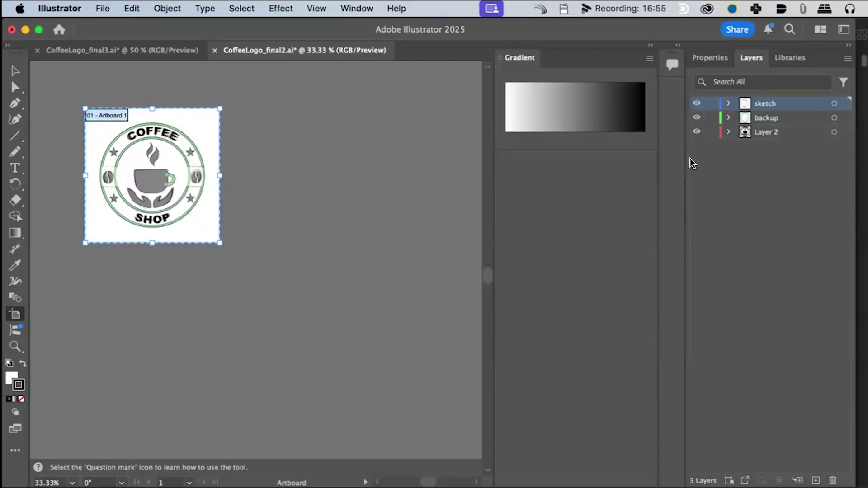
{"action": "left_click", "coordinate": [708, 60]}
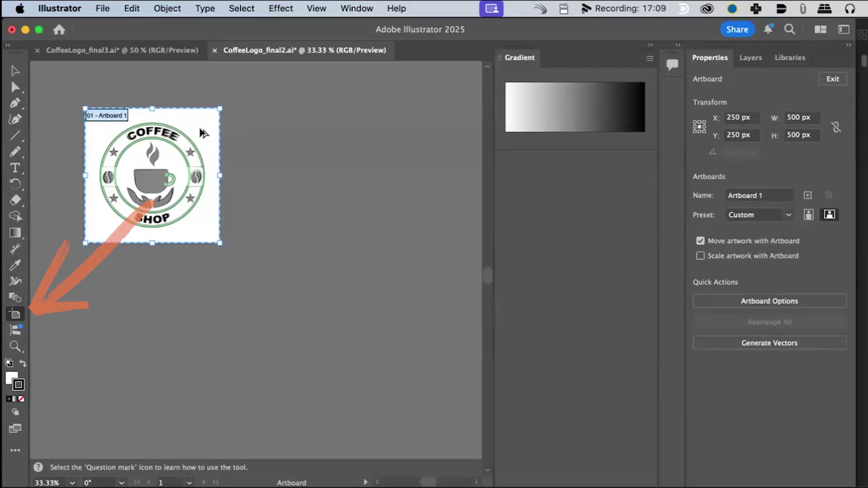
{"action": "left_click_drag", "start_coordinate": [202, 134], "coordinate": [351, 132]}
{"action": "left_click", "coordinate": [548, 278]}
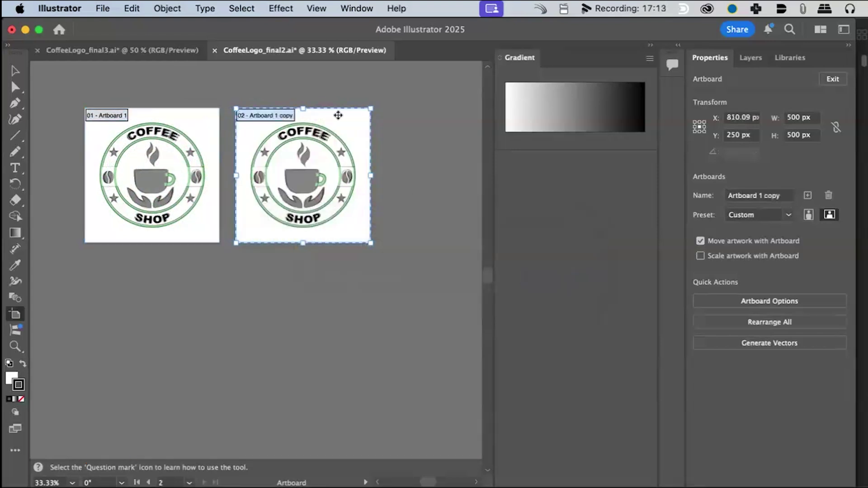
{"action": "left_click_drag", "start_coordinate": [354, 131], "coordinate": [351, 286]}
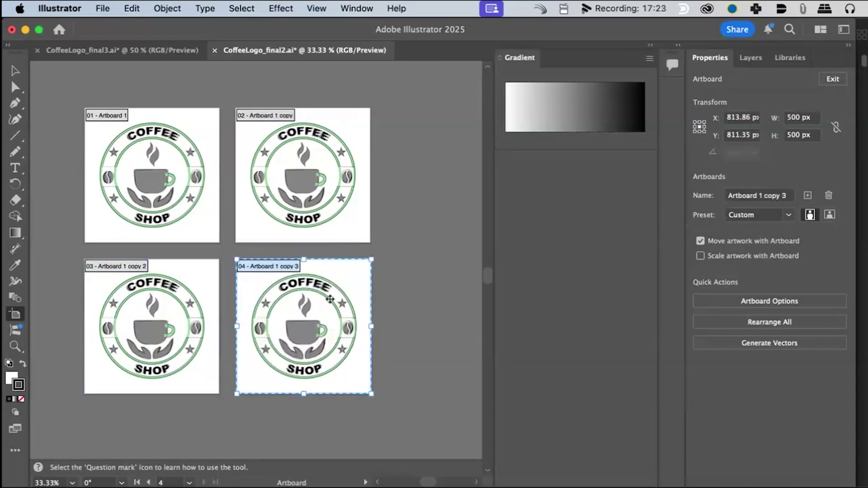
Hide the sketch and backup layers so only Layer 2's plain black badges show
{"action": "key", "text": "v"}
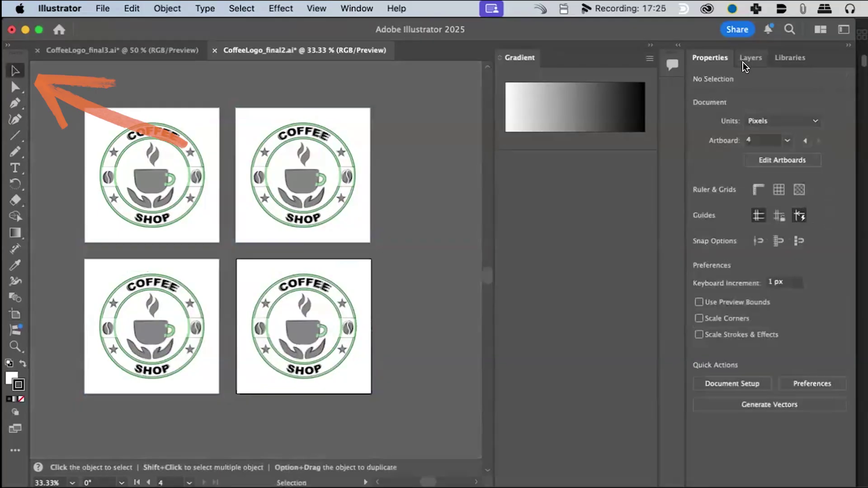
{"action": "left_click", "coordinate": [751, 57]}
{"action": "left_click", "coordinate": [696, 104]}
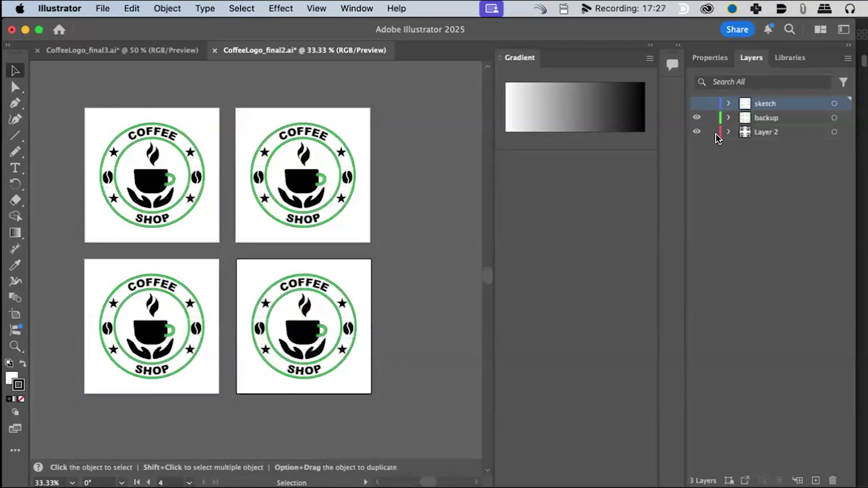
{"action": "left_click", "coordinate": [697, 118]}
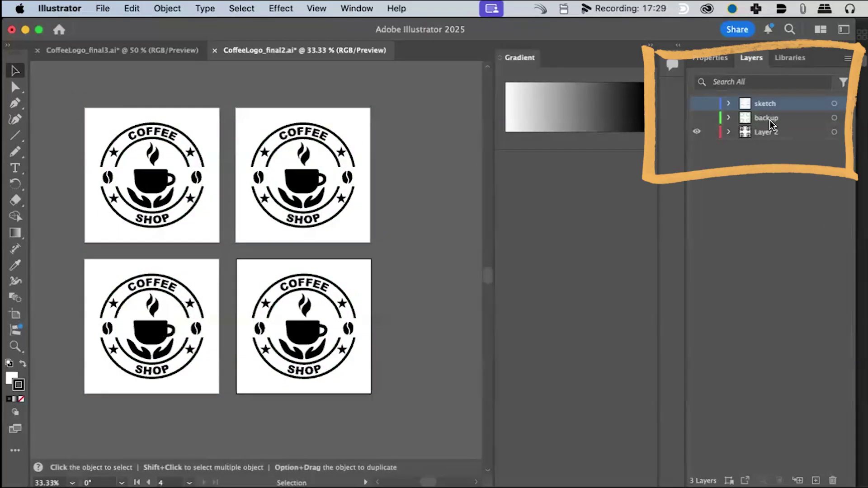
{"action": "left_click", "coordinate": [729, 120]}
{"action": "left_click", "coordinate": [729, 118]}
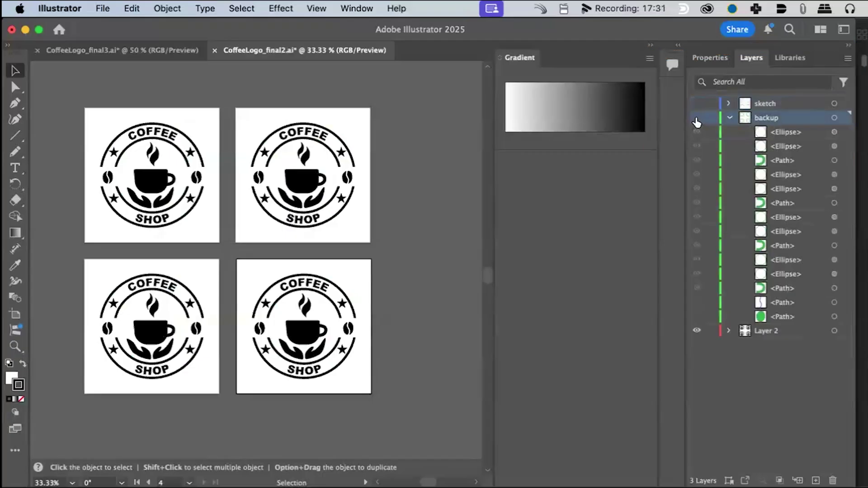
{"action": "left_click", "coordinate": [697, 118]}
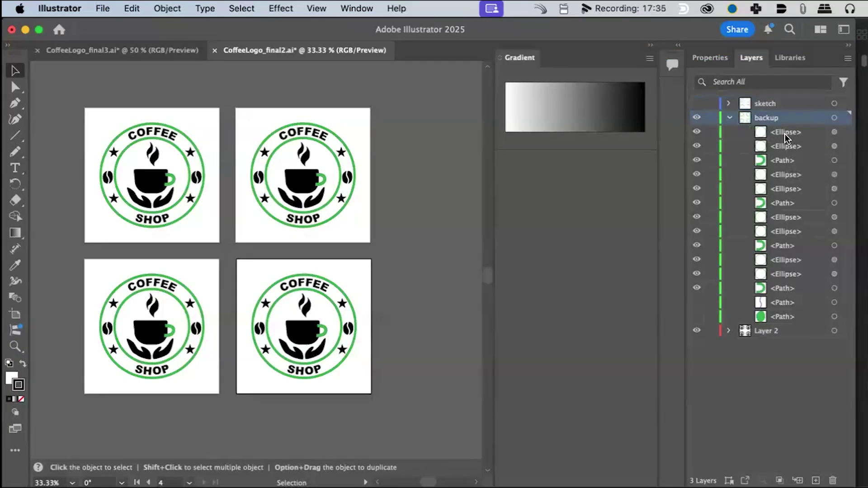
{"action": "left_click", "coordinate": [730, 118]}
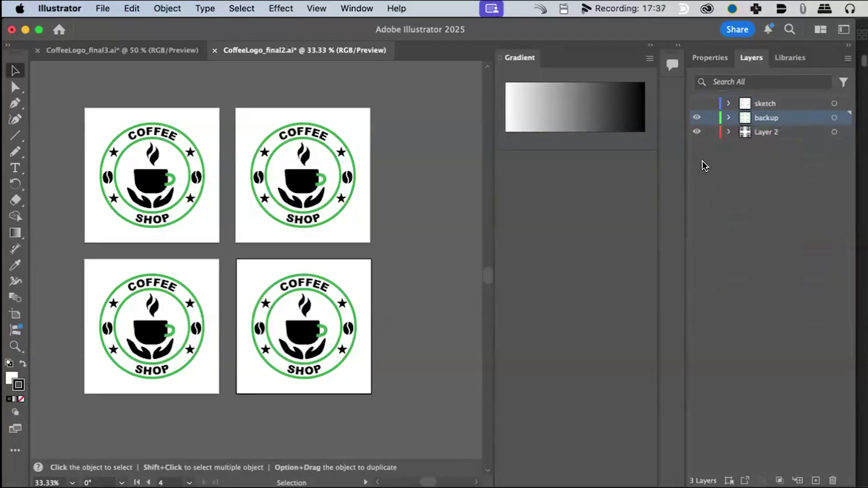
{"action": "left_click", "coordinate": [696, 117]}
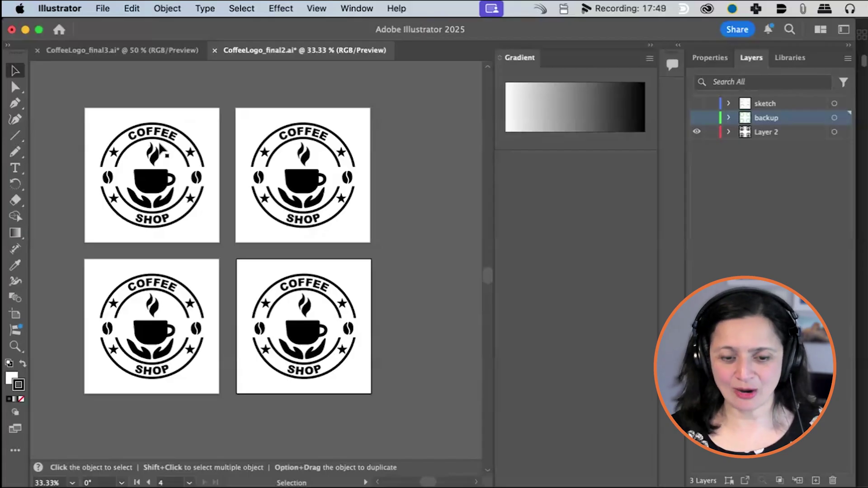
{"action": "left_click_drag", "start_coordinate": [162, 147], "coordinate": [270, 164]}
Set the colours to a black fill with no stroke
{"action": "left_click", "coordinate": [23, 363]}
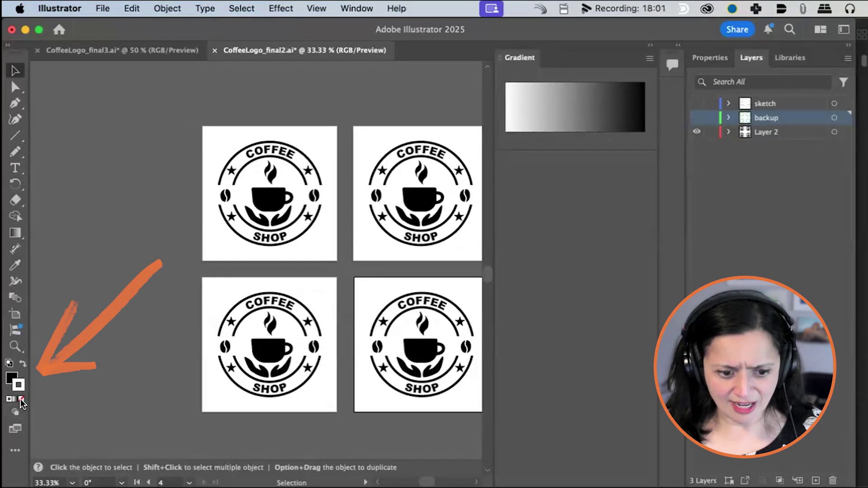
{"action": "key", "text": "x"}
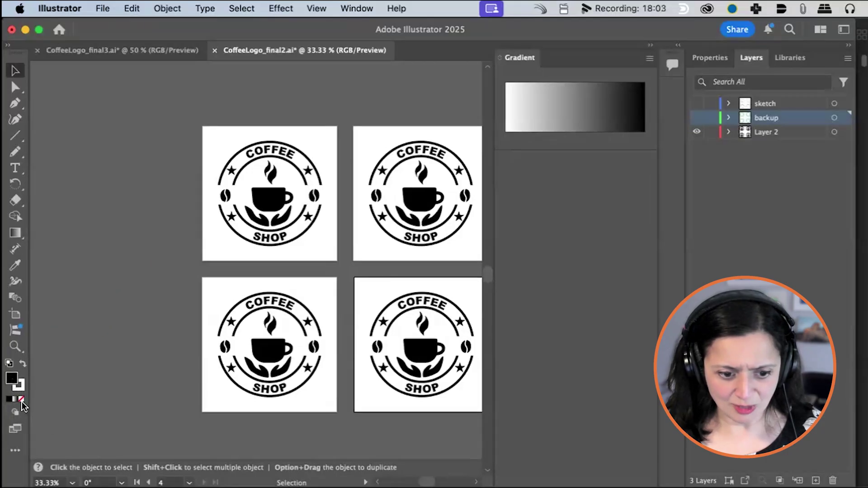
{"action": "left_click", "coordinate": [19, 385]}
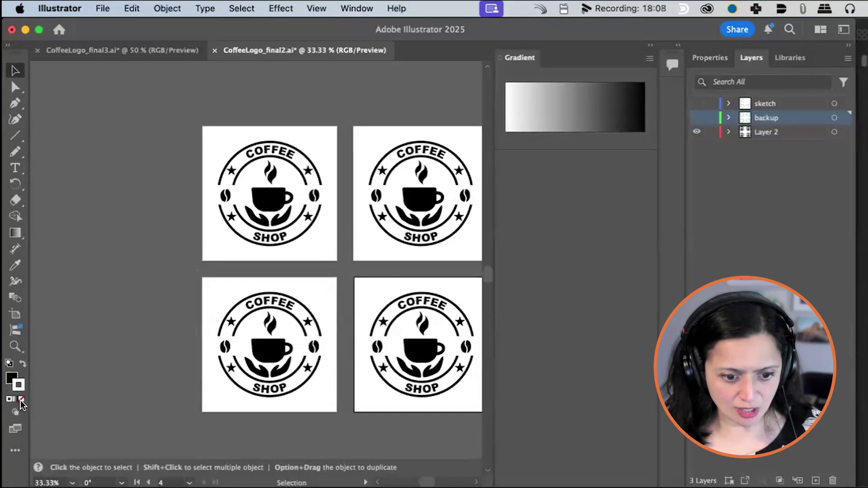
{"action": "left_click", "coordinate": [20, 400]}
With the Type tool active, create a new layer and name it 'list'
{"action": "left_click", "coordinate": [15, 167]}
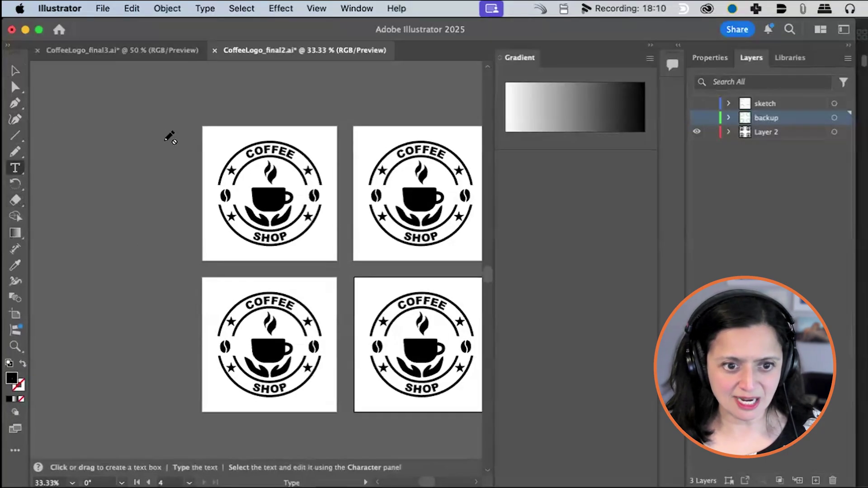
{"action": "left_click", "coordinate": [816, 479]}
{"action": "double_click", "coordinate": [765, 118]}
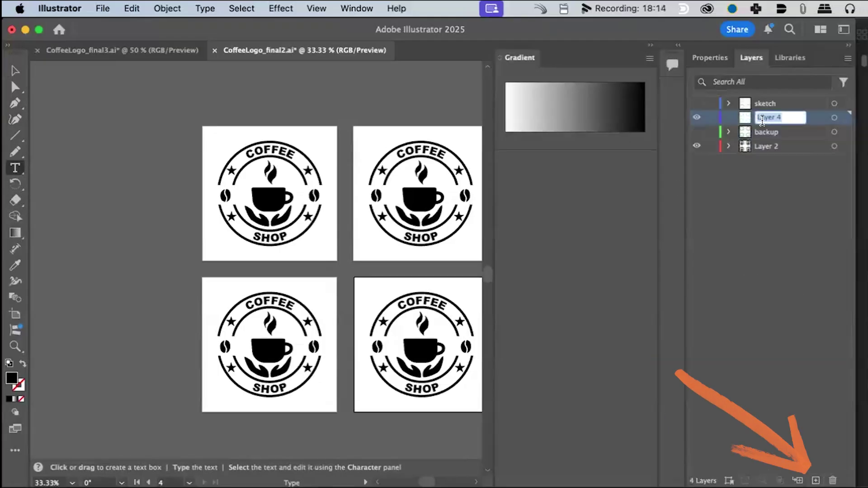
{"action": "type", "text": "list"}
{"action": "key", "text": "Return"}
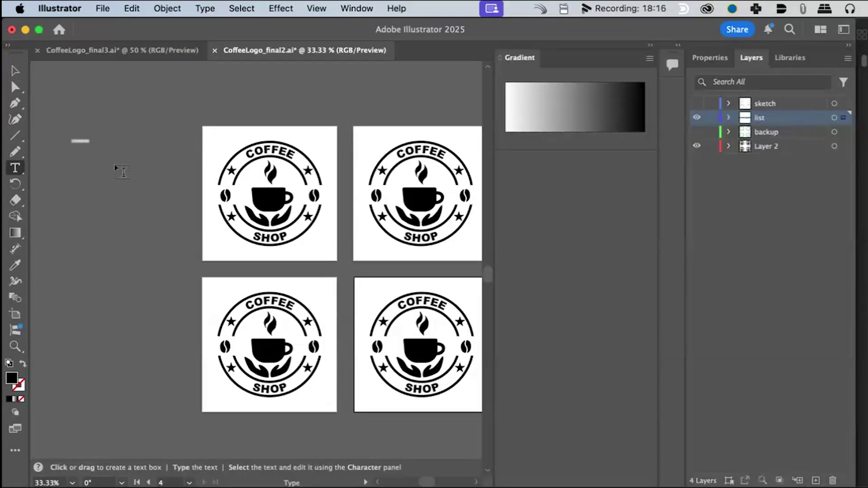
{"action": "left_click", "coordinate": [711, 61]}
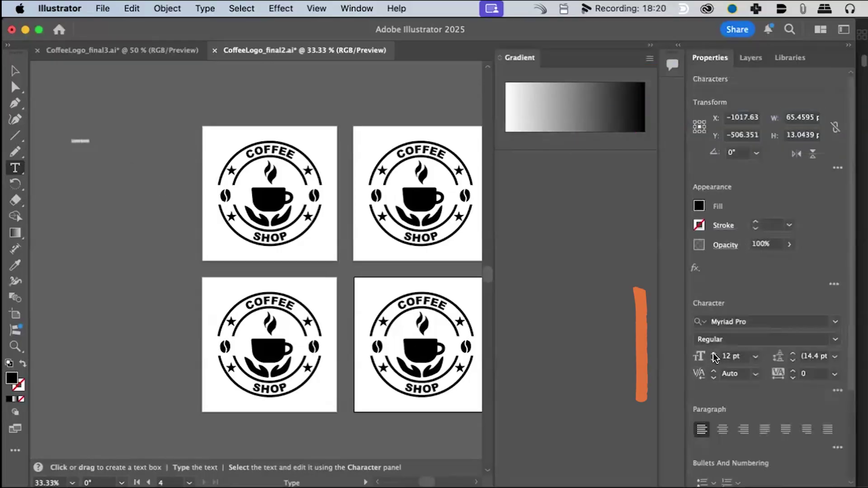
Set the note text's font size to 40 pt
{"action": "left_click", "coordinate": [731, 356]}
{"action": "type", "text": "40"}
{"action": "key", "text": "Return"}
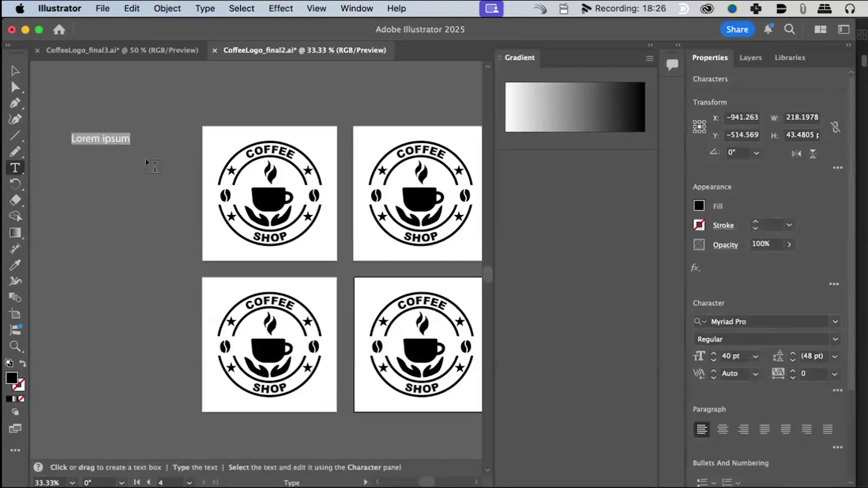
Type the notes '-make hands symmetrical', '-simplify the paths on the steam' and '-make the beans/stars symbols'
{"action": "type", "text": "make hands"}
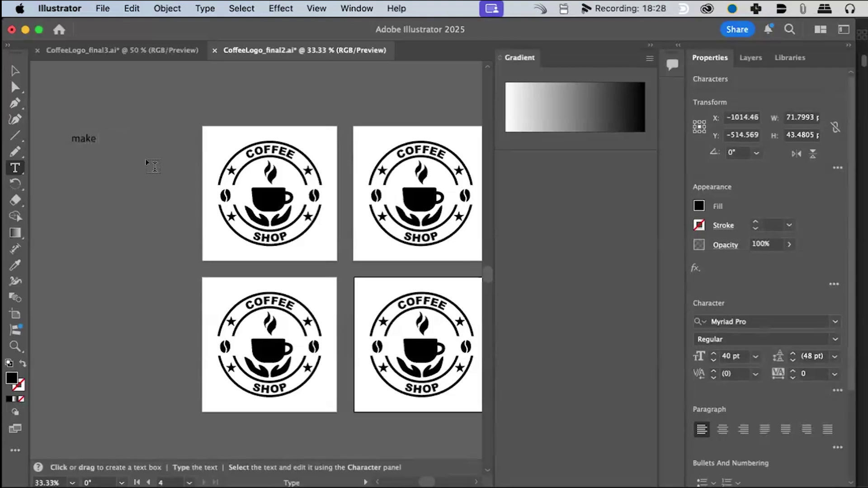
{"action": "type", "text": " symme"}
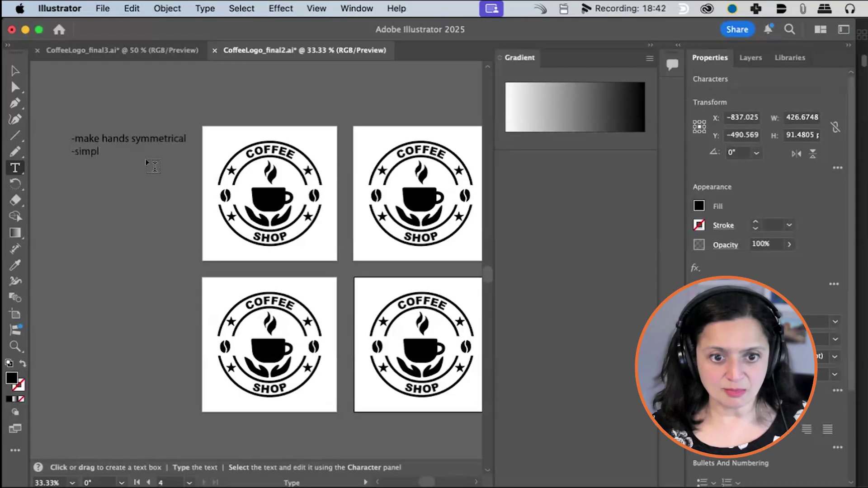
{"action": "type", "text": "ify the path"}
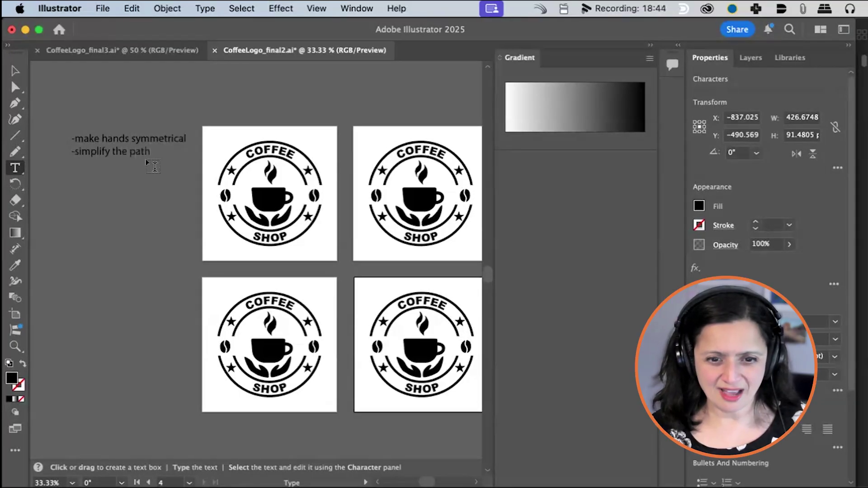
{"action": "type", "text": "s on the ste"}
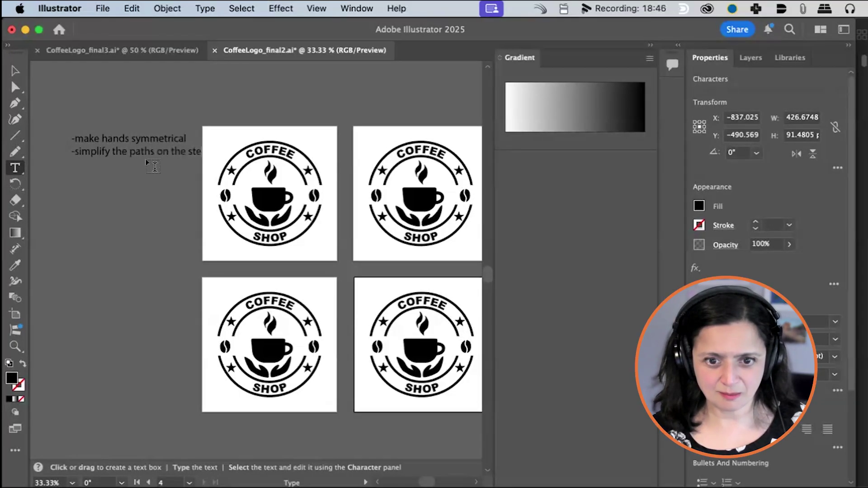
{"action": "type", "text": "am"}
{"action": "key", "text": "Return"}
{"action": "type", "text": "-make the beans/stars"}
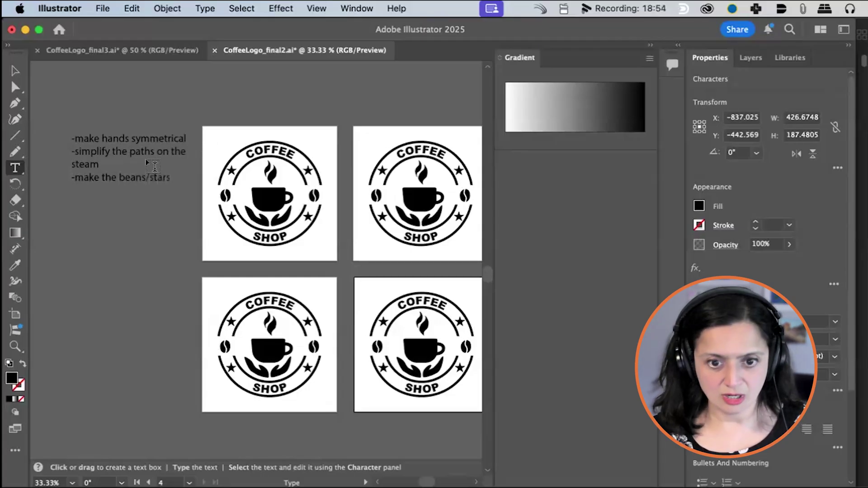
{"action": "type", "text": " symbols"}
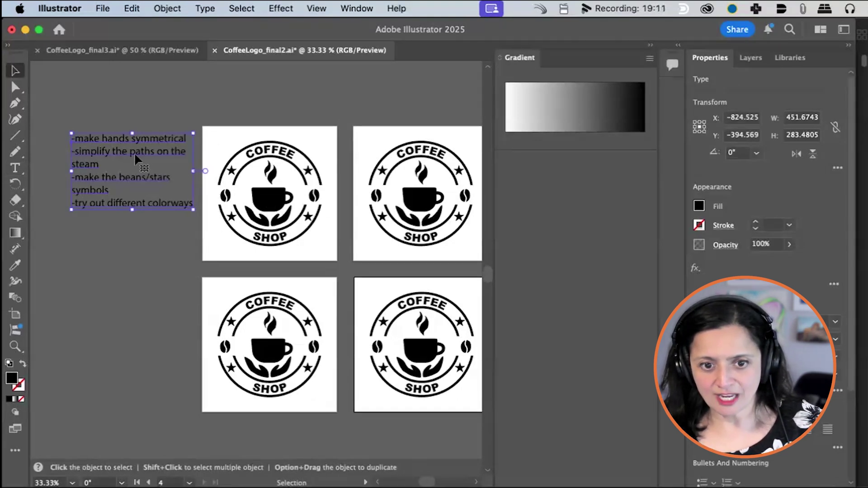
Move the to-do note beside the upper-right artboard
{"action": "left_click_drag", "start_coordinate": [133, 150], "coordinate": [425, 131]}
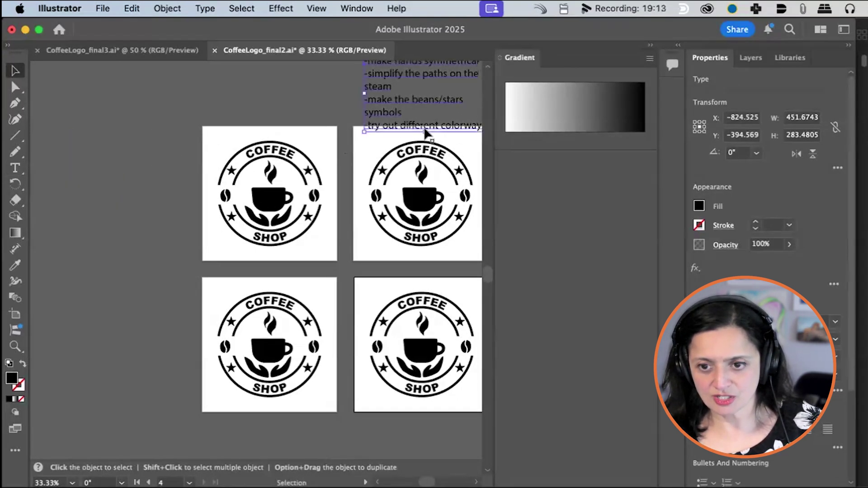
{"action": "scroll", "coordinate": [373, 188], "scroll_direction": "down", "scroll_amount": 1}
{"action": "scroll", "coordinate": [317, 144], "scroll_direction": "right", "scroll_amount": 10}
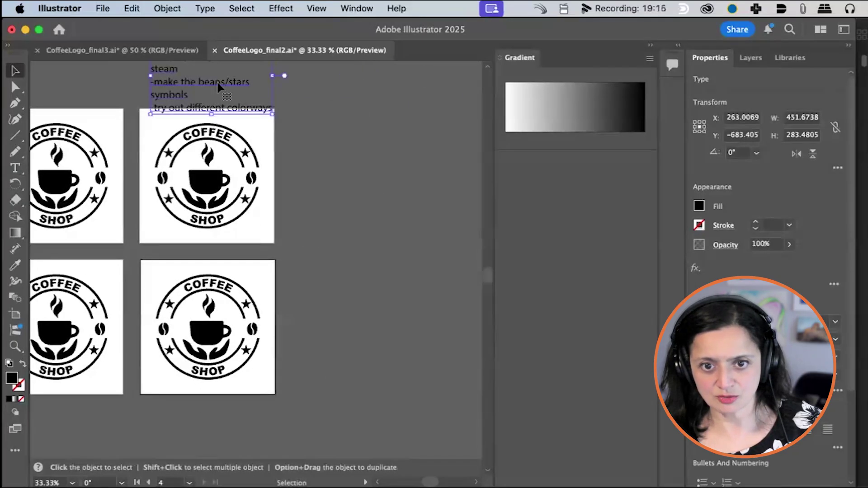
{"action": "left_click_drag", "start_coordinate": [218, 87], "coordinate": [357, 169]}
{"action": "scroll", "coordinate": [345, 203], "scroll_direction": "right", "scroll_amount": 2}
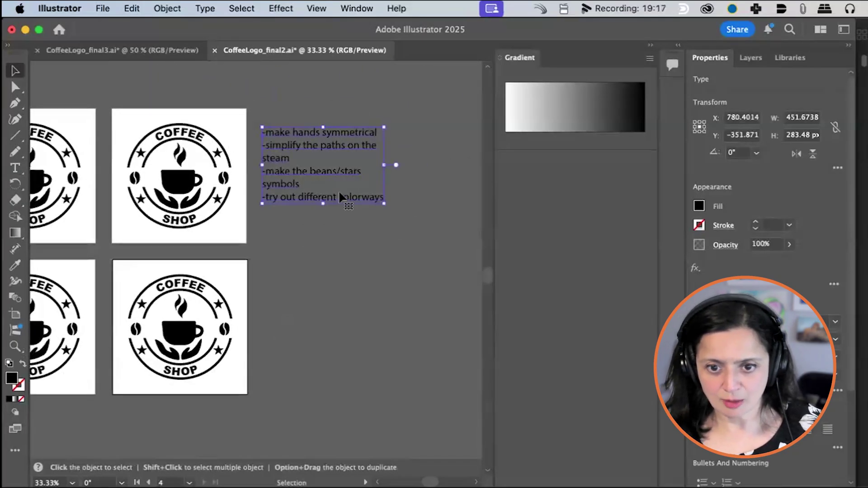
Zoom in on the upper-right logo and centre it in view
{"action": "key", "text": "z"}
{"action": "left_click", "coordinate": [312, 258]}
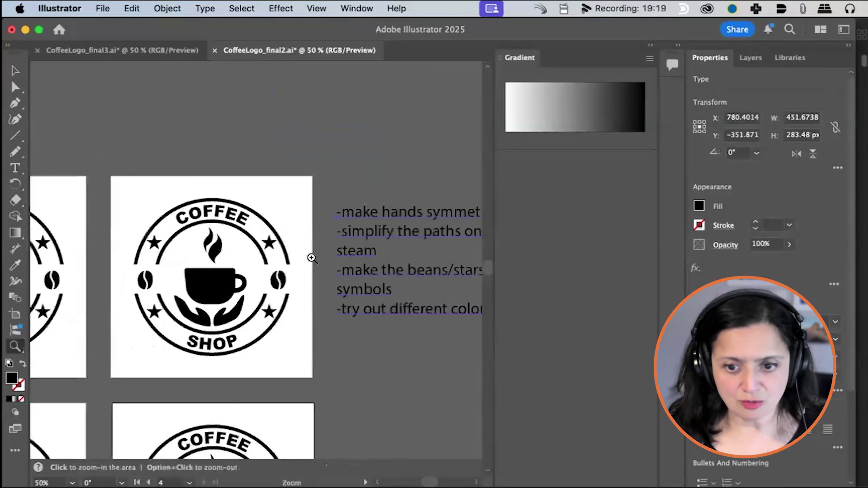
{"action": "left_click_drag", "start_coordinate": [330, 222], "coordinate": [291, 180]}
{"action": "left_click", "coordinate": [217, 260]}
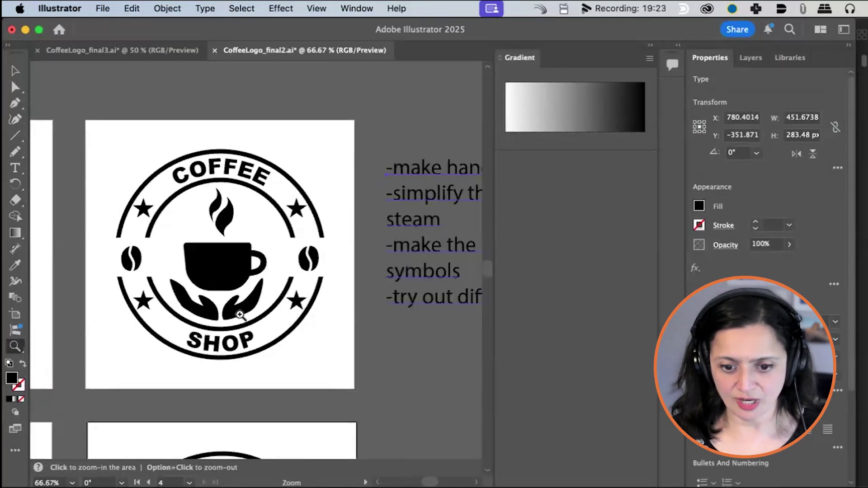
{"action": "left_click", "coordinate": [15, 71]}
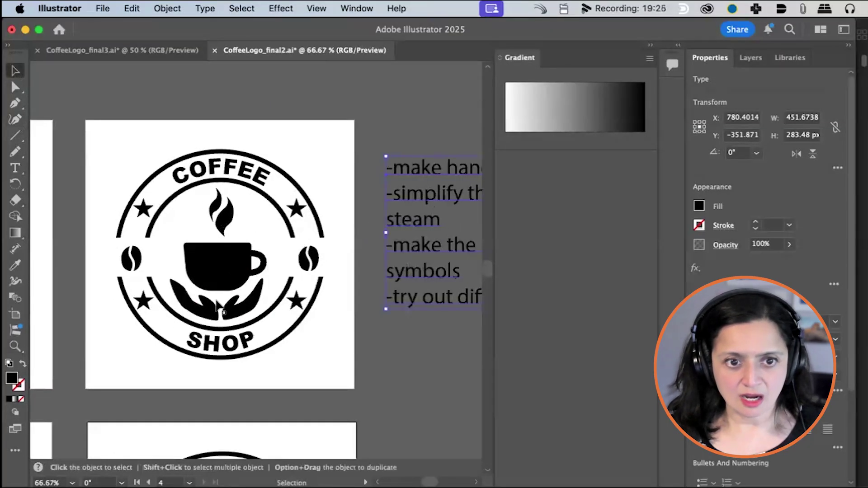
Delete the badge's left hand shape
{"action": "left_click", "coordinate": [241, 311]}
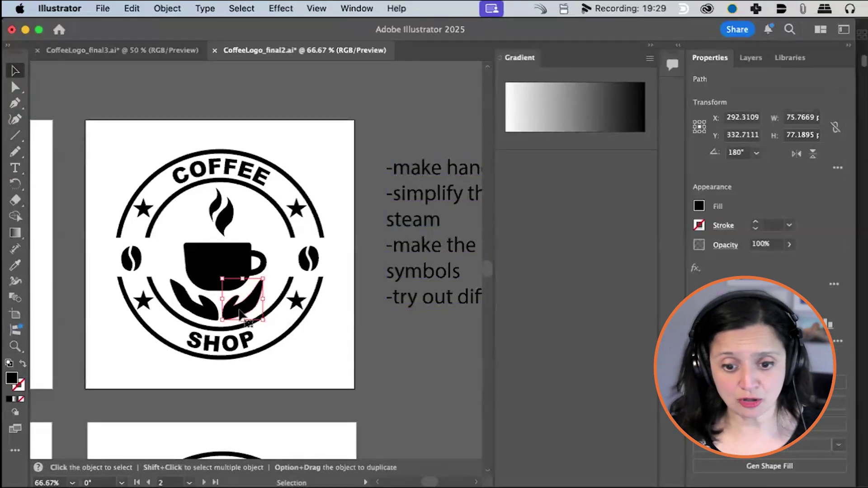
{"action": "left_click", "coordinate": [317, 361]}
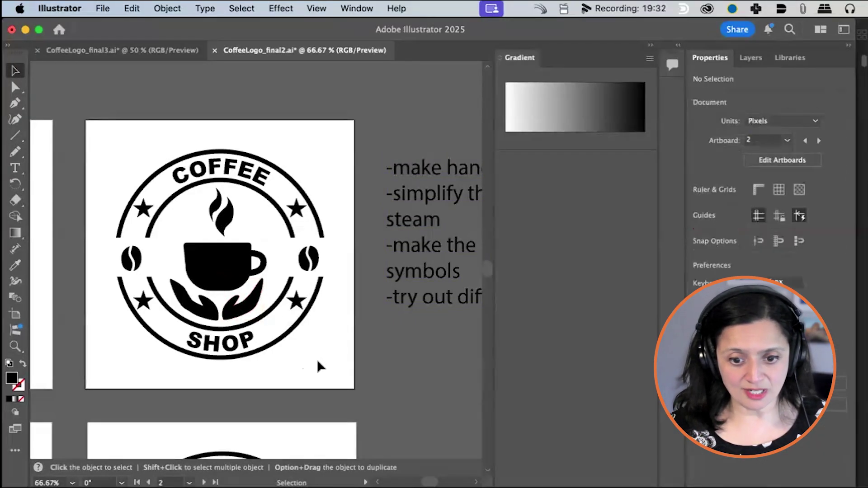
{"action": "left_click", "coordinate": [235, 314]}
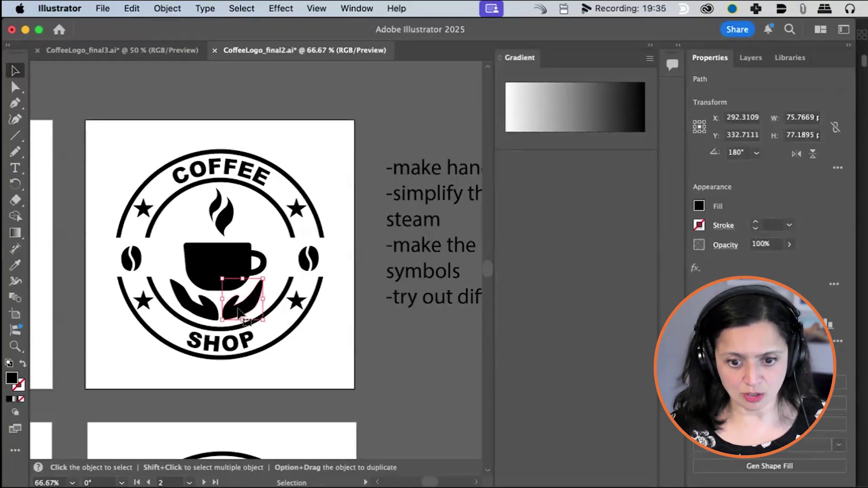
{"action": "left_click", "coordinate": [201, 314]}
{"action": "key", "text": "Delete"}
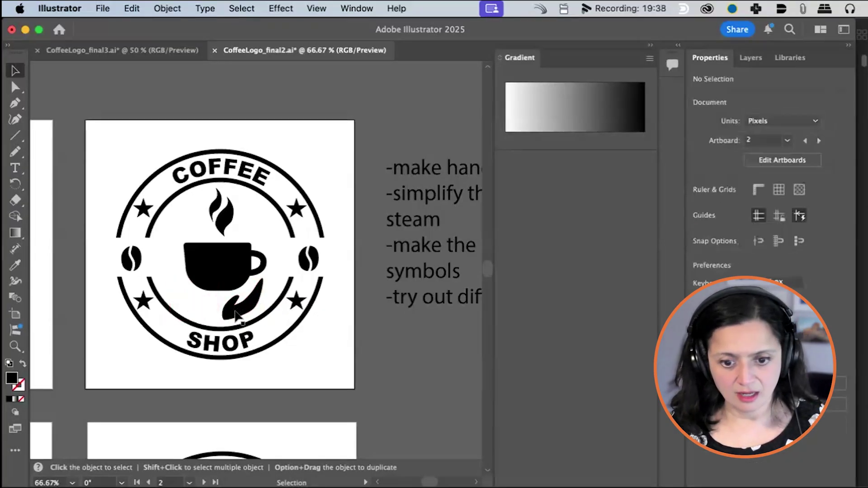
Reflect a vertical copy of the right hand and Shift-drag it into the left hand's place
{"action": "left_click", "coordinate": [237, 311]}
{"action": "left_click", "coordinate": [165, 8]}
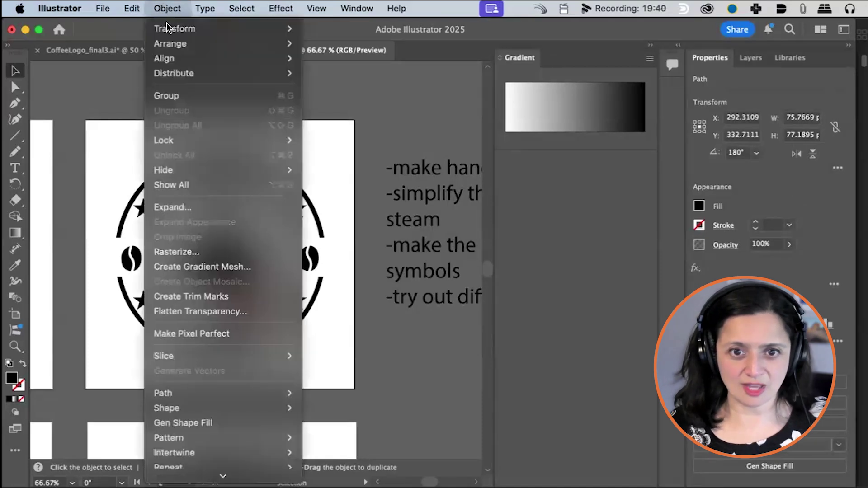
{"action": "mouse_move", "coordinate": [168, 28]}
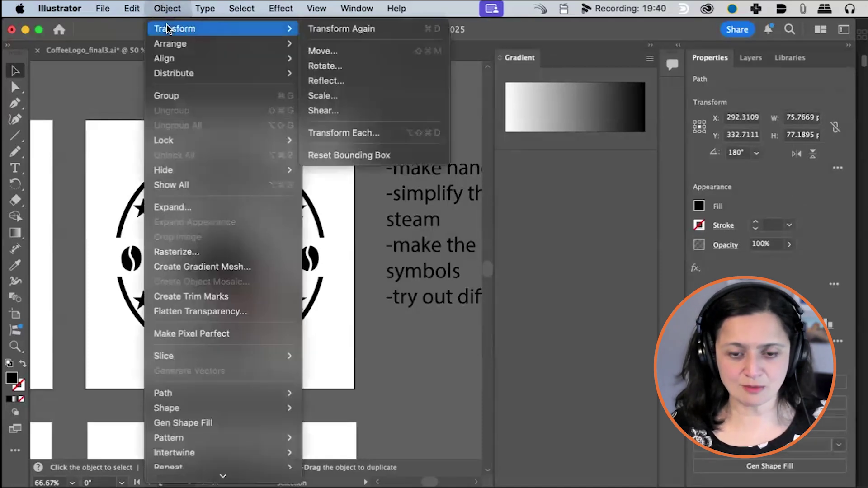
{"action": "left_click", "coordinate": [371, 82]}
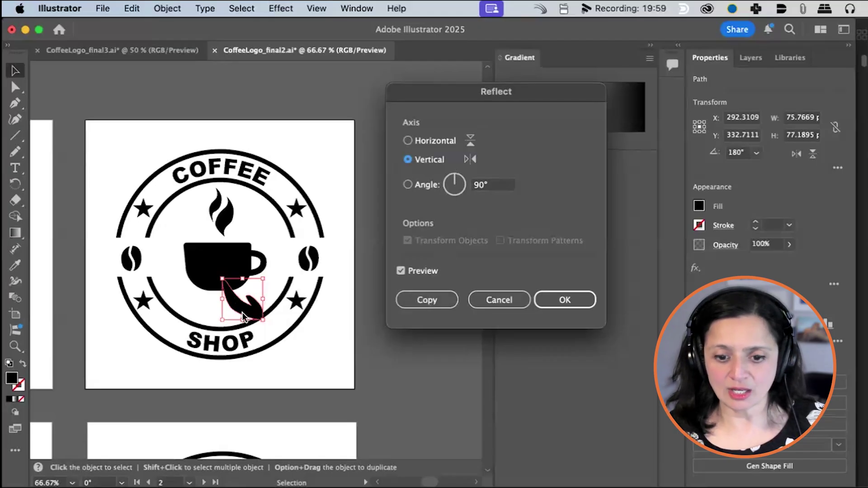
{"action": "left_click", "coordinate": [425, 300]}
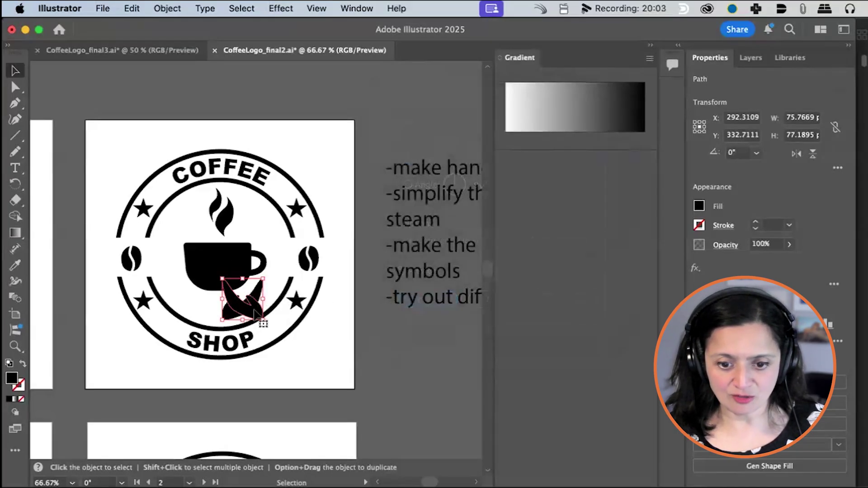
{"action": "left_click_drag", "start_coordinate": [255, 315], "coordinate": [209, 315]}
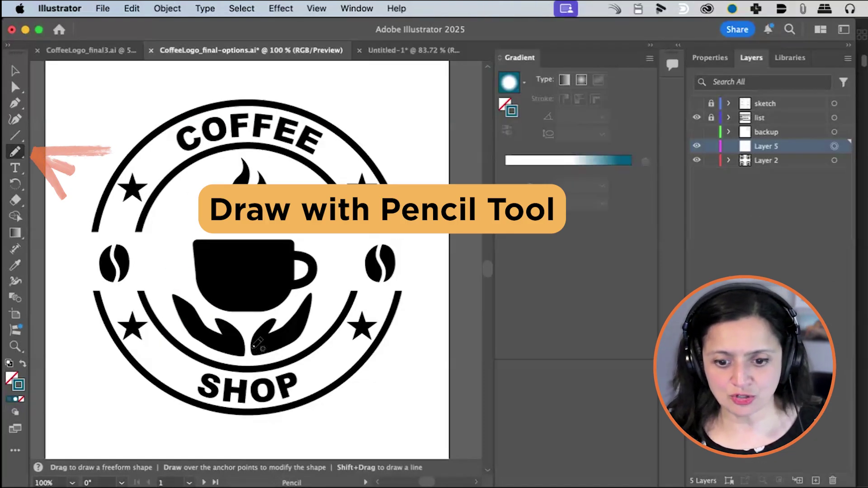
Trace the right hand outline with the Pencil and apply Object > Repeat > Mirror
{"action": "mouse_move", "coordinate": [254, 347]}
{"action": "left_mouse_down"}
{"action": "mouse_move", "coordinate": [289, 319]}
{"action": "mouse_move", "coordinate": [306, 294]}
{"action": "mouse_move", "coordinate": [304, 308]}
{"action": "mouse_move", "coordinate": [309, 300]}
{"action": "mouse_move", "coordinate": [315, 310]}
{"action": "mouse_move", "coordinate": [292, 342]}
{"action": "left_mouse_up"}
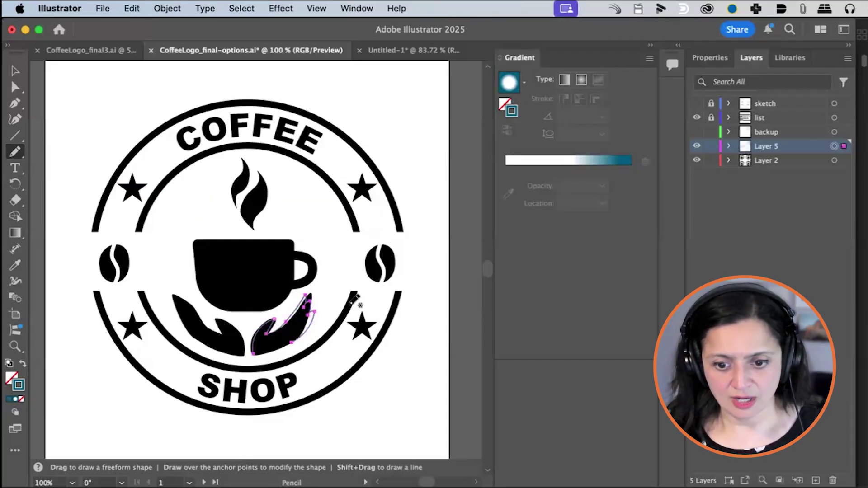
{"action": "left_click", "coordinate": [173, 8]}
{"action": "scroll", "coordinate": [221, 353], "scroll_direction": "down", "scroll_amount": 8}
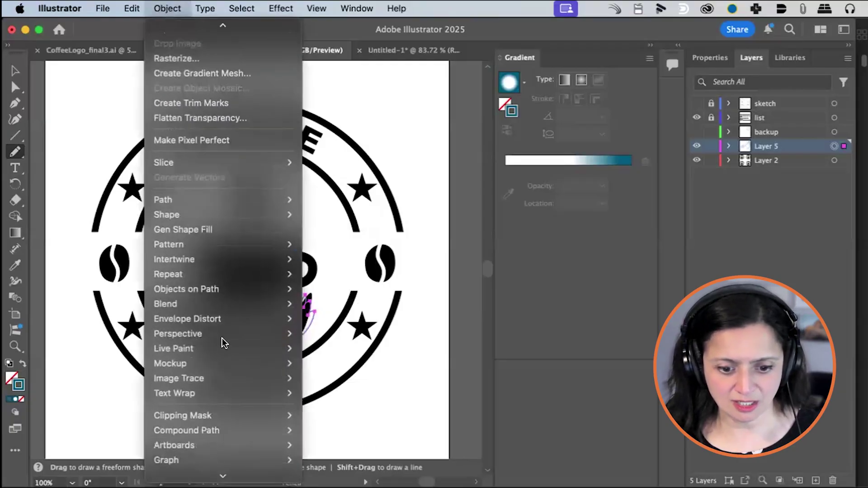
{"action": "mouse_move", "coordinate": [267, 269]}
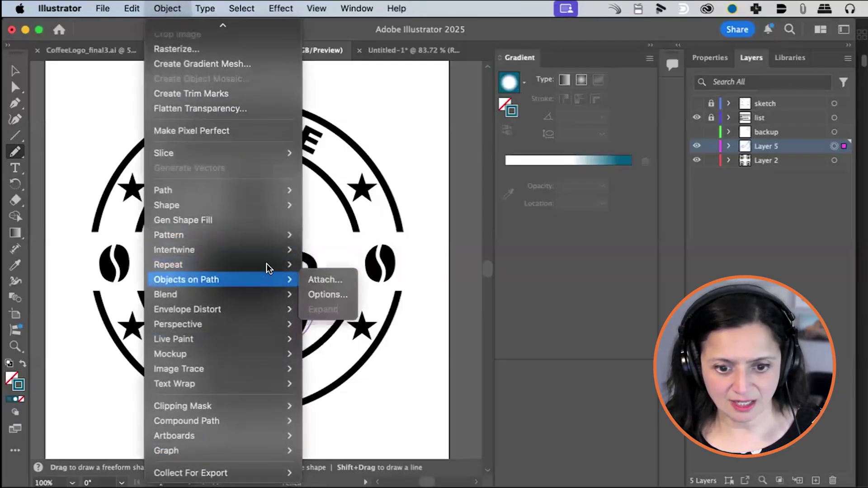
{"action": "left_click", "coordinate": [343, 292]}
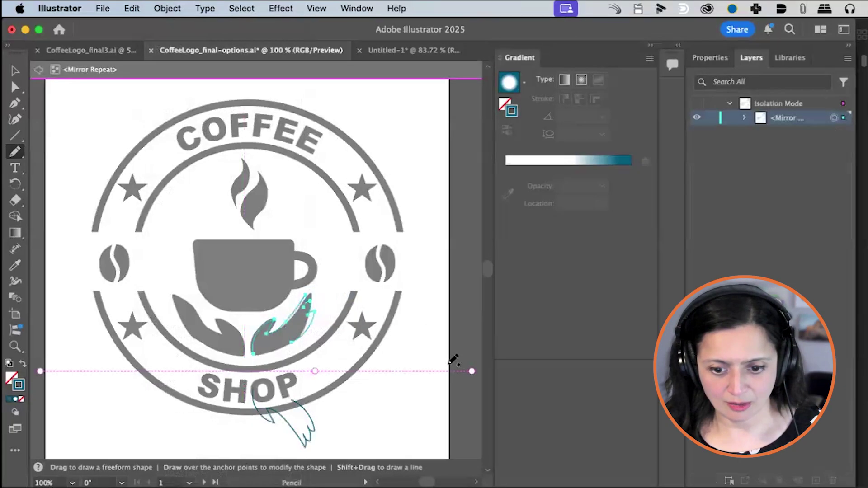
Set the mirror axis vertical at the logo centre, then redraw the right hand's lower edge
{"action": "left_click_drag", "start_coordinate": [471, 371], "coordinate": [312, 403]}
{"action": "left_click_drag", "start_coordinate": [310, 368], "coordinate": [247, 354]}
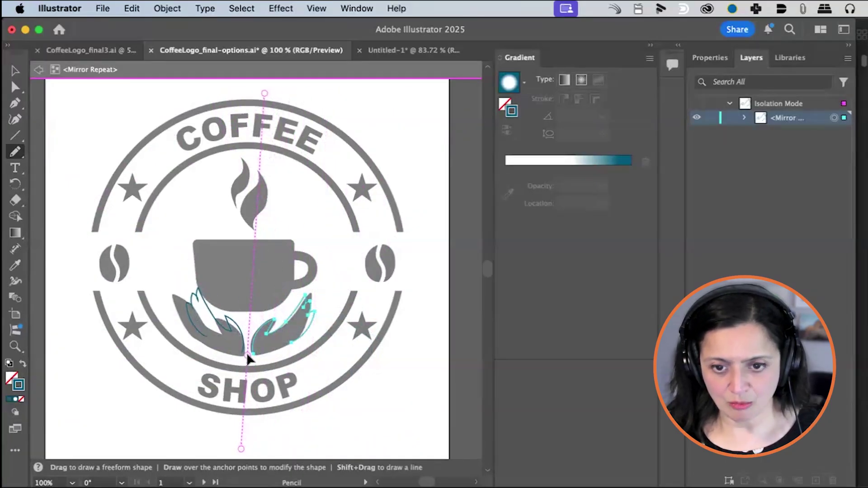
{"action": "left_click_drag", "start_coordinate": [264, 92], "coordinate": [242, 91]}
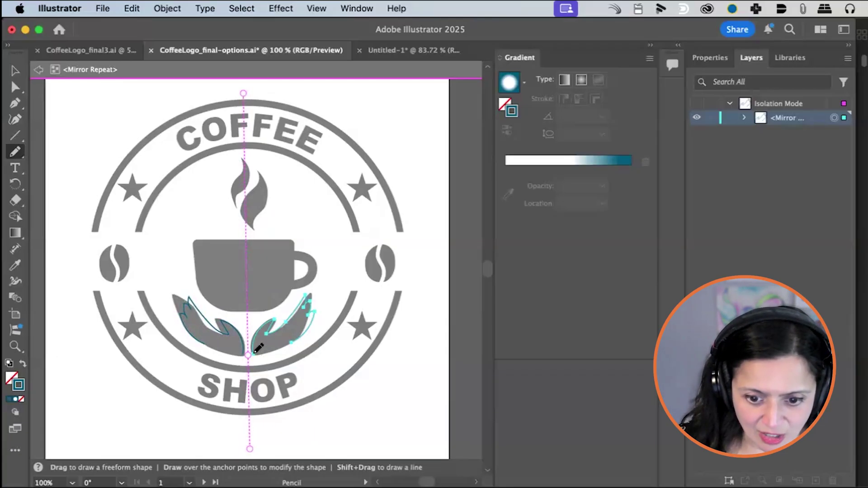
{"action": "mouse_move", "coordinate": [259, 348]}
{"action": "left_mouse_down"}
{"action": "mouse_move", "coordinate": [294, 340]}
{"action": "mouse_move", "coordinate": [316, 344]}
{"action": "left_mouse_up"}
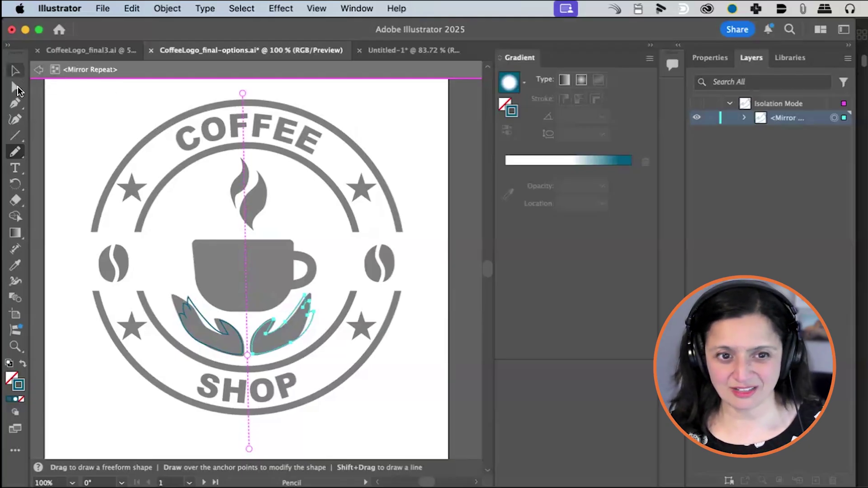
{"action": "left_click", "coordinate": [16, 88]}
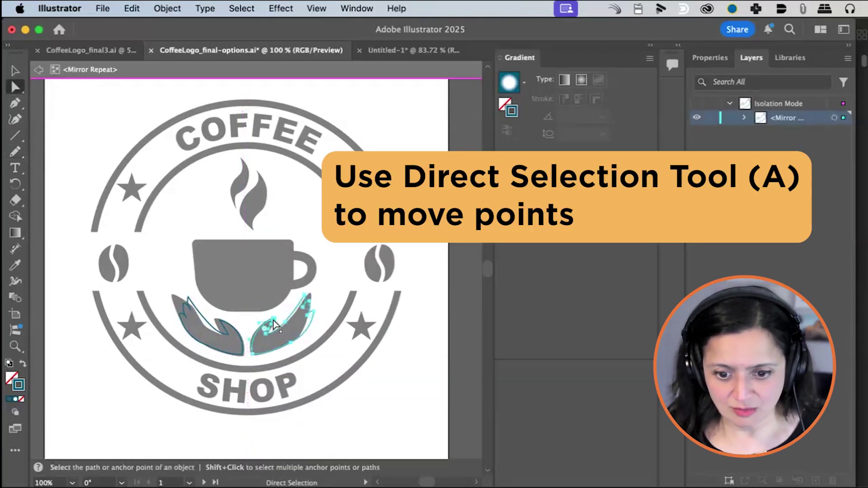
Reshape the right hand's thumb and nudge its bottom anchor down
{"action": "left_click_drag", "start_coordinate": [274, 324], "coordinate": [286, 318]}
{"action": "key", "text": "super+equal"}
{"action": "key", "text": "super+equal"}
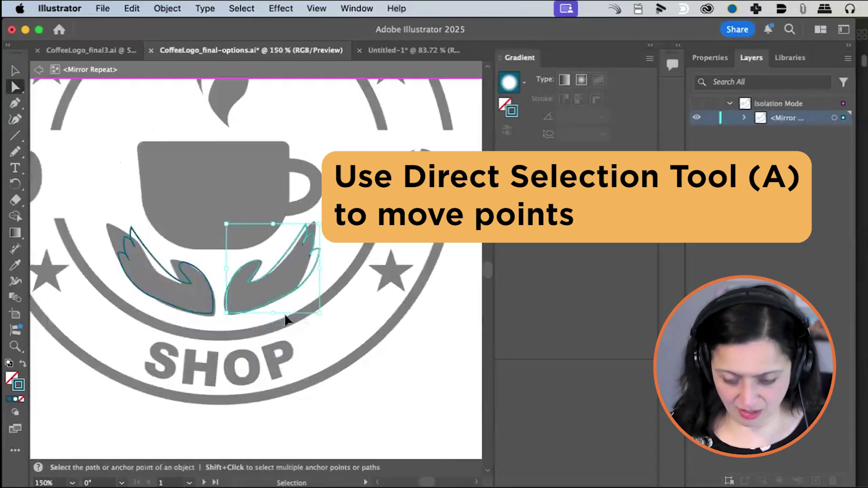
{"action": "left_click_drag", "start_coordinate": [222, 270], "coordinate": [265, 273]}
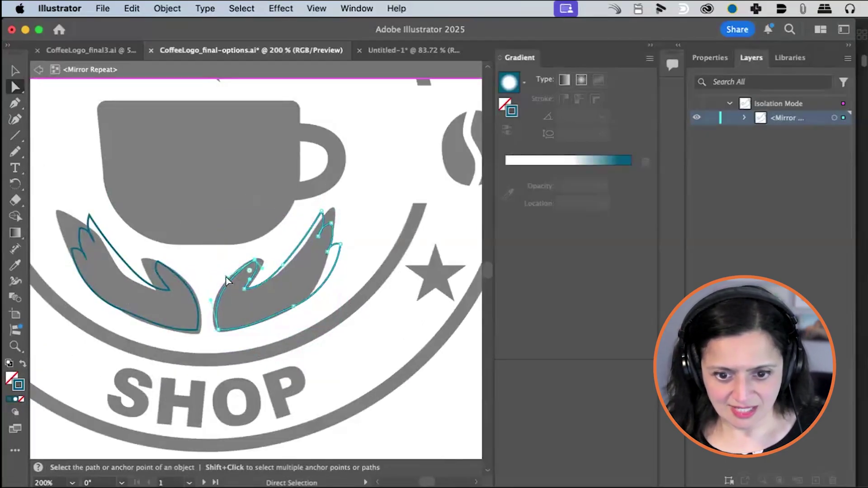
{"action": "left_click", "coordinate": [214, 312]}
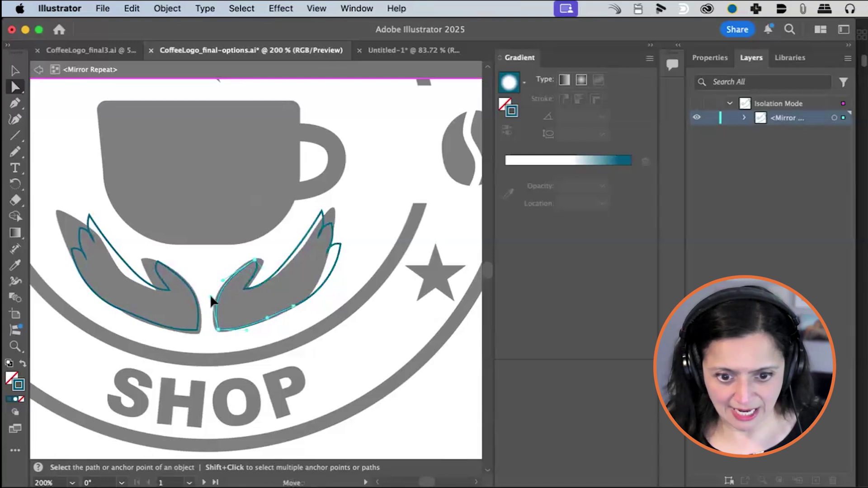
{"action": "left_click", "coordinate": [216, 330]}
{"action": "left_click_drag", "start_coordinate": [216, 330], "coordinate": [216, 333]}
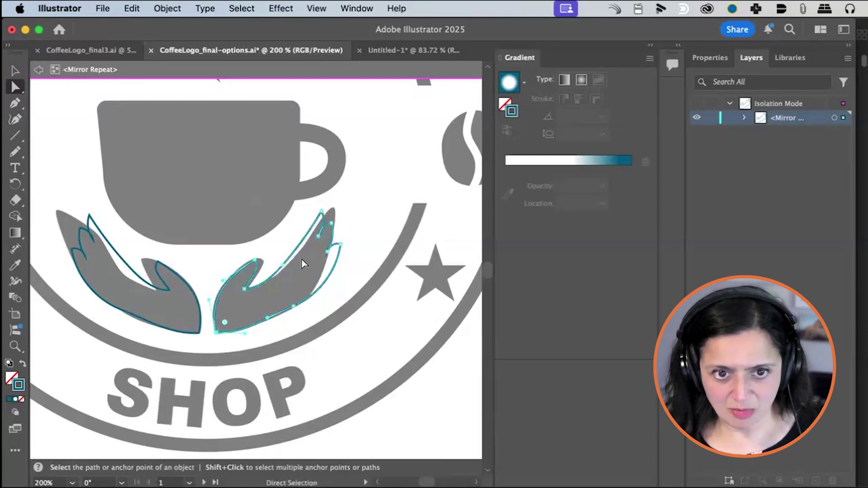
Drag anchors to reshape the right hand's lower-right curve and fingertip curve
{"action": "left_click", "coordinate": [292, 309]}
{"action": "mouse_move", "coordinate": [319, 300]}
{"action": "left_mouse_down"}
{"action": "mouse_move", "coordinate": [315, 294]}
{"action": "mouse_move", "coordinate": [320, 300]}
{"action": "left_mouse_up"}
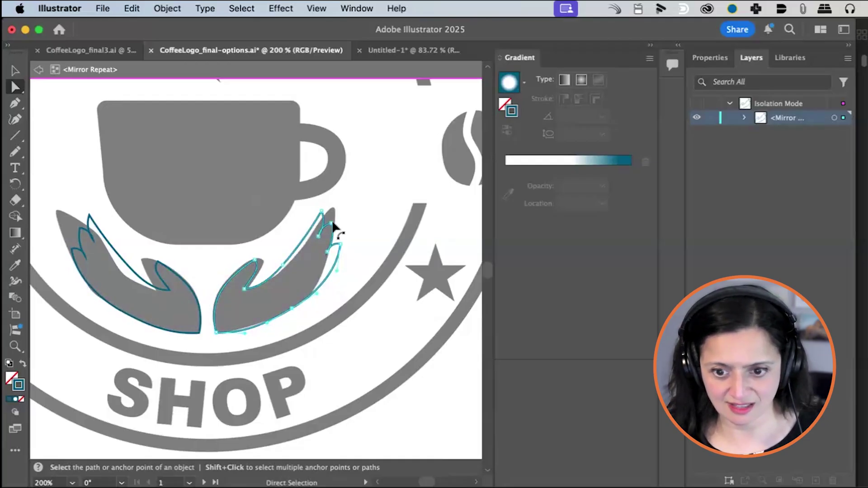
{"action": "left_click", "coordinate": [291, 269]}
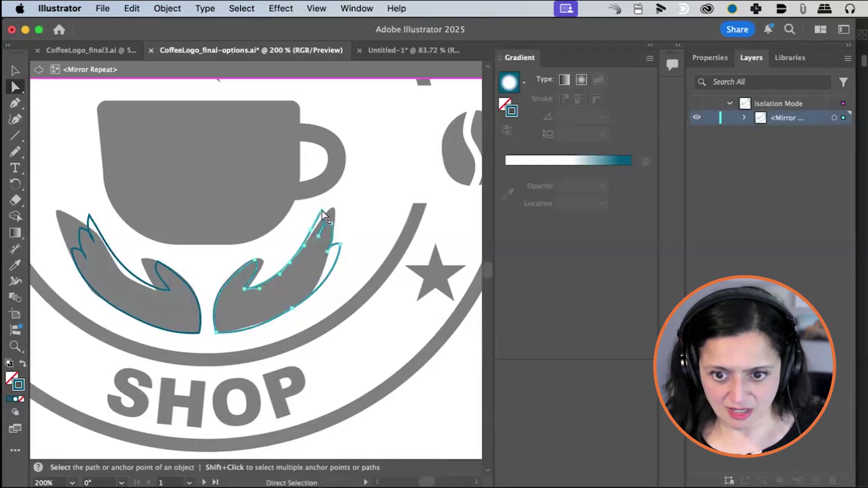
{"action": "left_click_drag", "start_coordinate": [322, 210], "coordinate": [330, 209]}
{"action": "left_click_drag", "start_coordinate": [319, 239], "coordinate": [335, 229]}
{"action": "left_click_drag", "start_coordinate": [337, 226], "coordinate": [334, 221]}
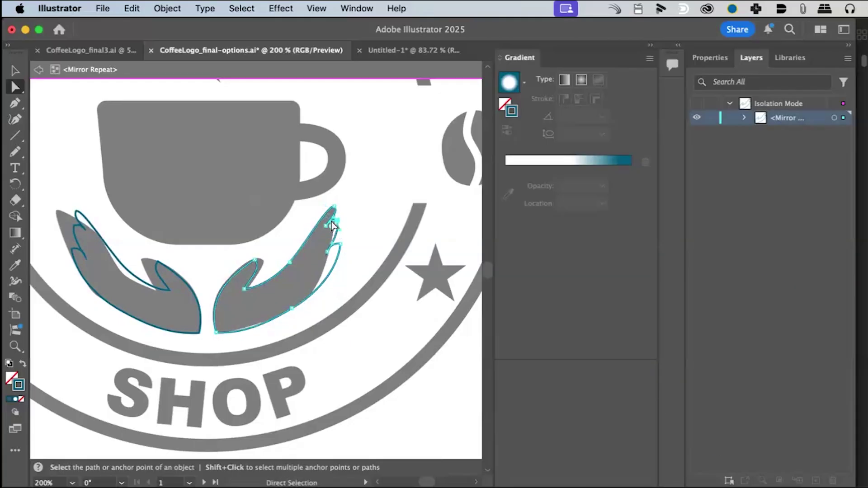
{"action": "left_click", "coordinate": [320, 254]}
{"action": "left_click_drag", "start_coordinate": [319, 254], "coordinate": [333, 226]}
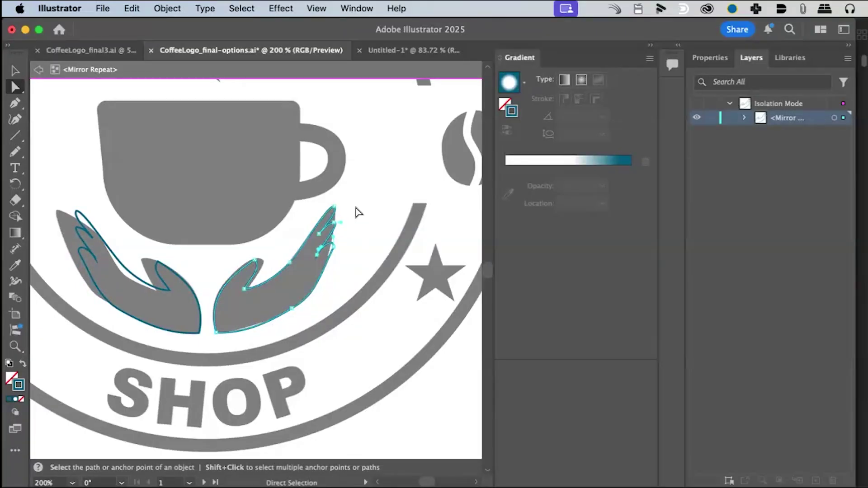
{"action": "left_click", "coordinate": [15, 70]}
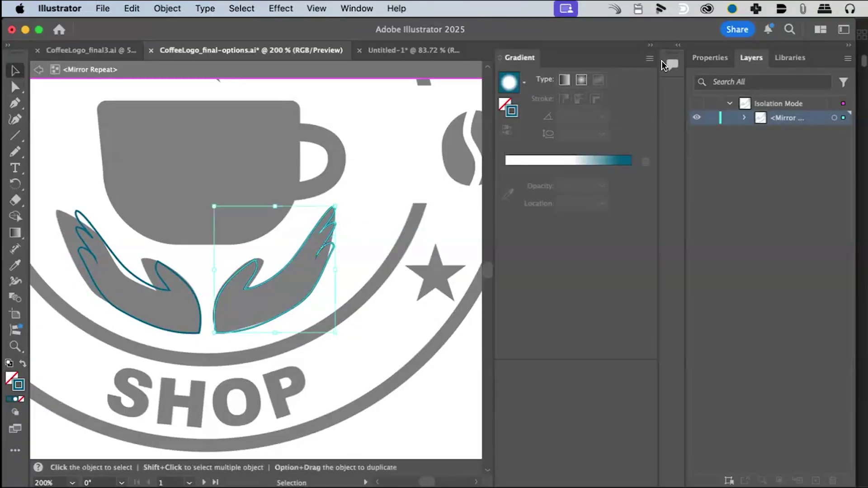
Give the hand outlines Round Join corners and, after trying 2 and 3 pt, keep 1 pt weight
{"action": "left_click", "coordinate": [708, 59]}
{"action": "left_click", "coordinate": [723, 226]}
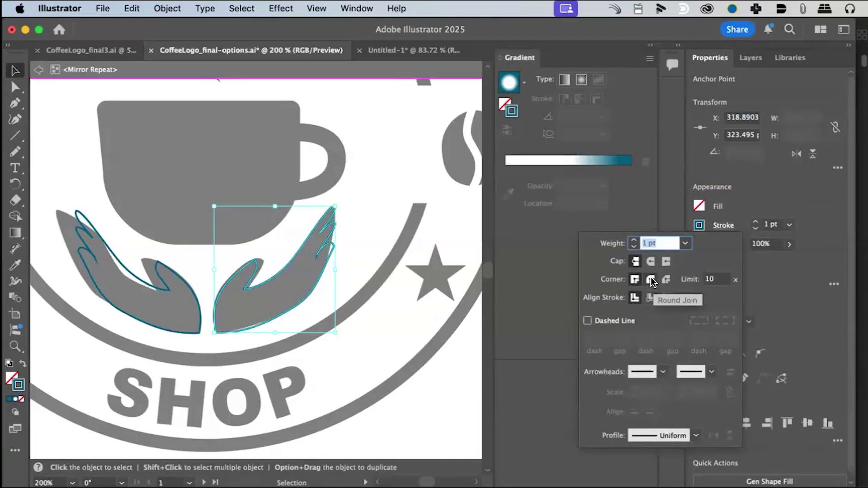
{"action": "left_click", "coordinate": [651, 279]}
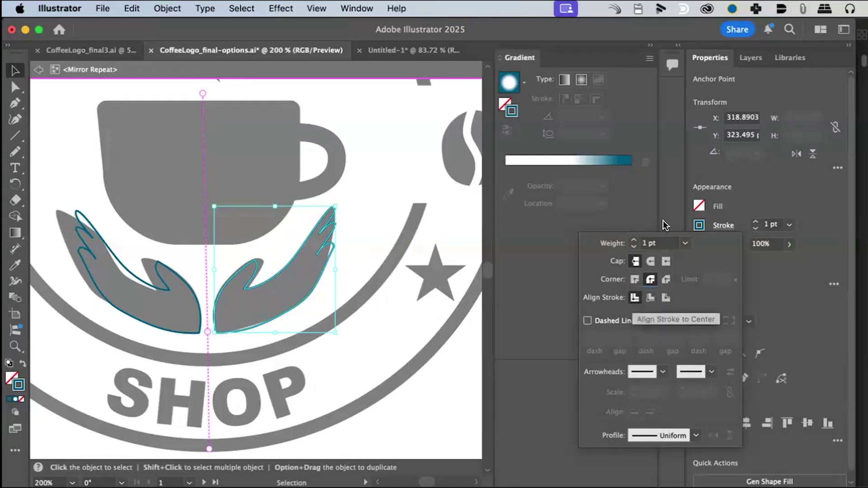
{"action": "left_click", "coordinate": [634, 241]}
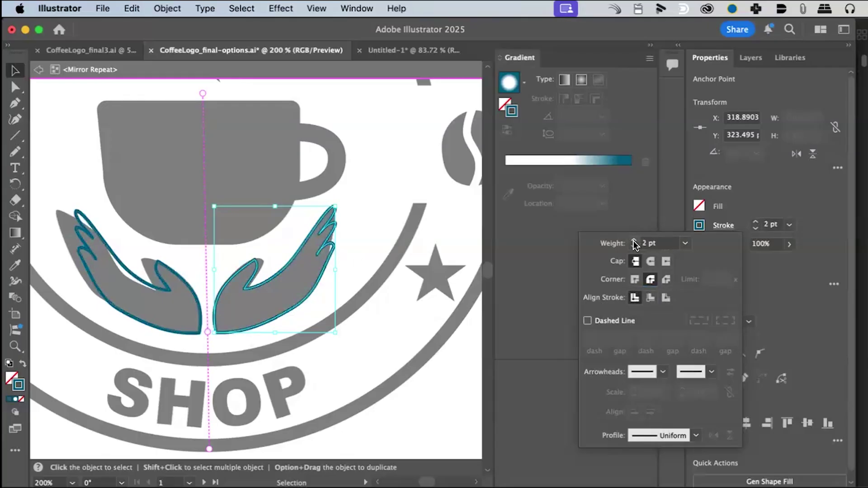
{"action": "left_click", "coordinate": [633, 241]}
{"action": "left_click", "coordinate": [634, 246]}
{"action": "left_click", "coordinate": [634, 246]}
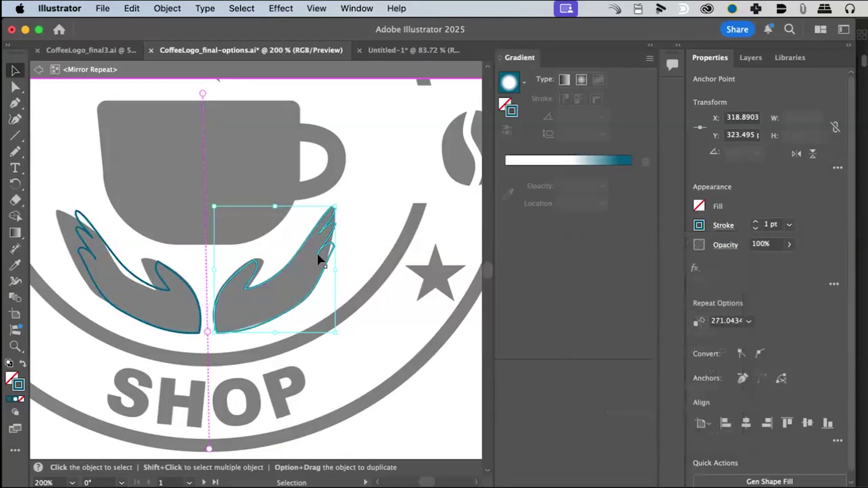
{"action": "left_click", "coordinate": [15, 87]}
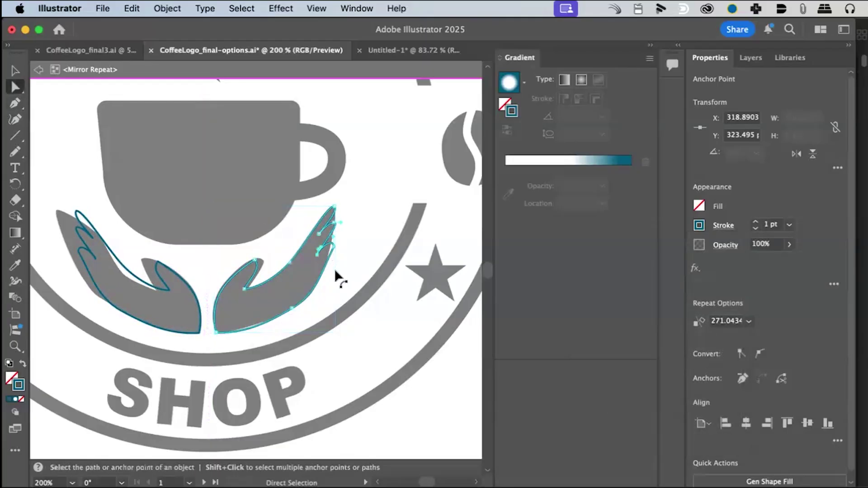
Select an anchor on the right fingertip, undoing an accidental corner rounding
{"action": "left_click", "coordinate": [321, 248]}
{"action": "left_click", "coordinate": [323, 251]}
{"action": "left_click_drag", "start_coordinate": [322, 251], "coordinate": [317, 257]}
{"action": "key", "text": "super+z"}
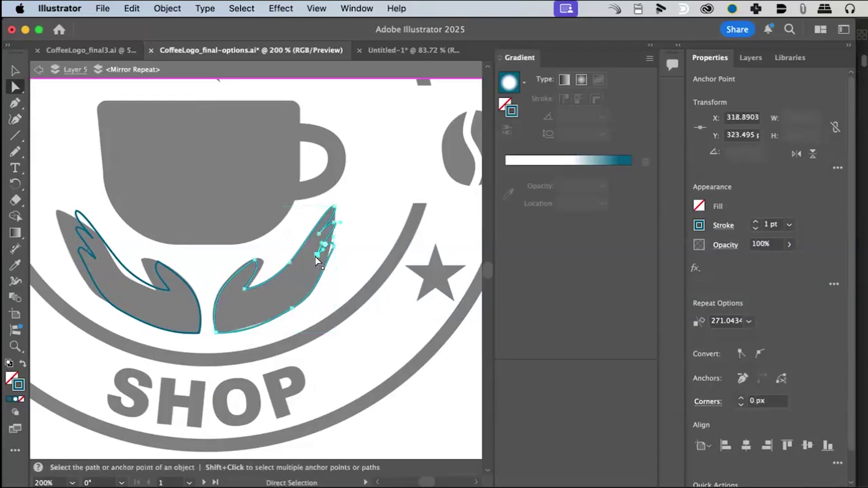
{"action": "left_click", "coordinate": [322, 246]}
Move the notch anchor between the fingers right and pull the inner-finger anchors down-left
{"action": "scroll", "coordinate": [321, 256], "scroll_direction": "up", "scroll_amount": 4}
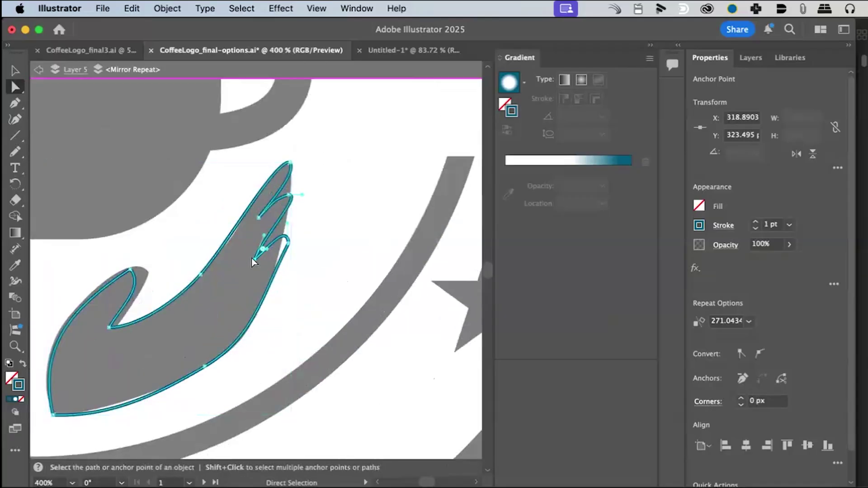
{"action": "left_click_drag", "start_coordinate": [264, 236], "coordinate": [289, 249]}
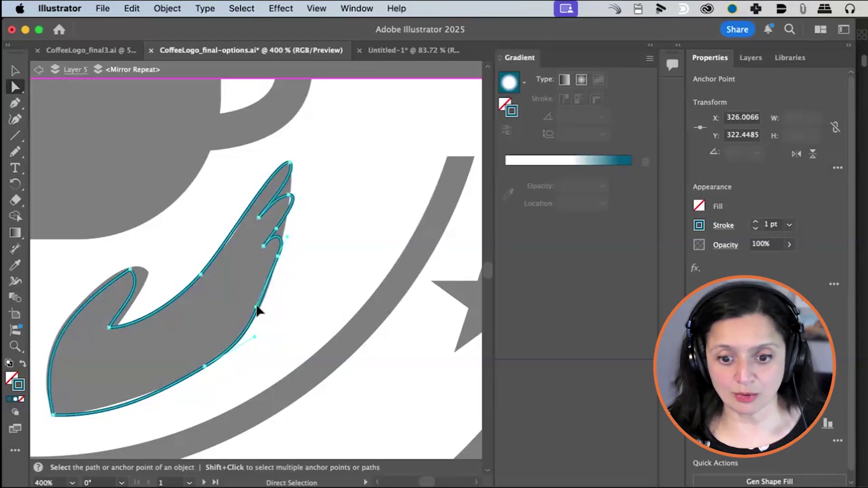
{"action": "left_click_drag", "start_coordinate": [257, 217], "coordinate": [252, 228]}
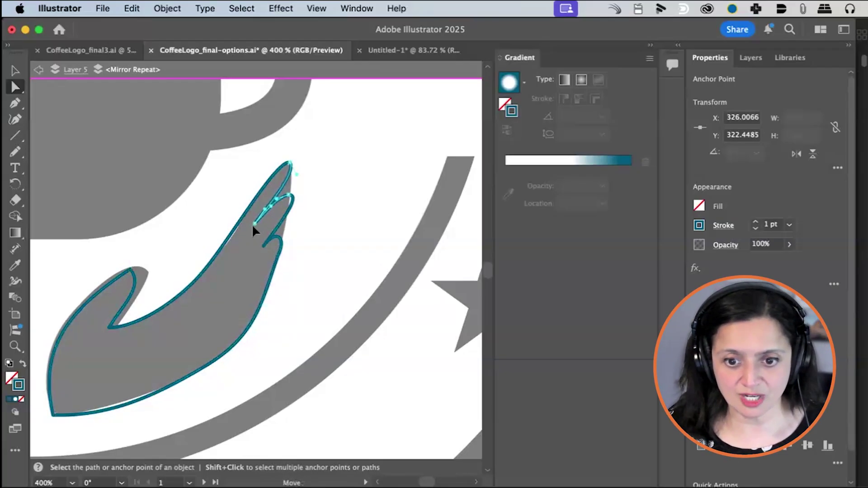
{"action": "left_click", "coordinate": [286, 194]}
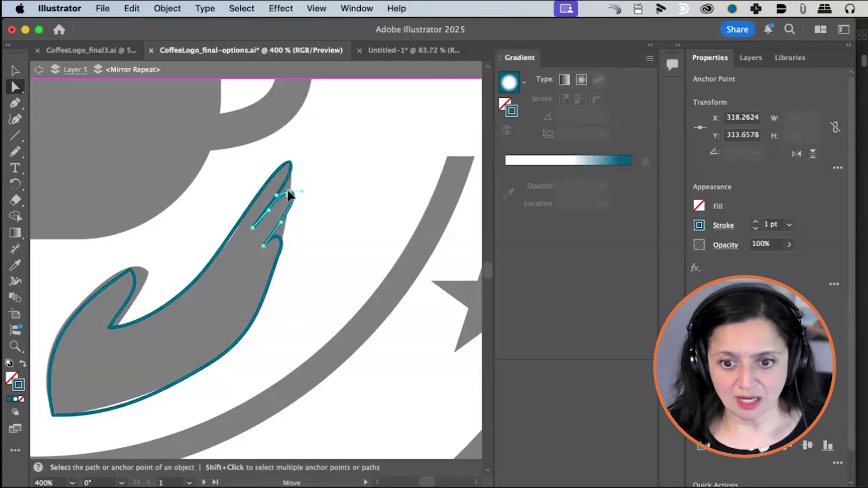
{"action": "left_click_drag", "start_coordinate": [264, 246], "coordinate": [254, 259]}
{"action": "left_click", "coordinate": [288, 223]}
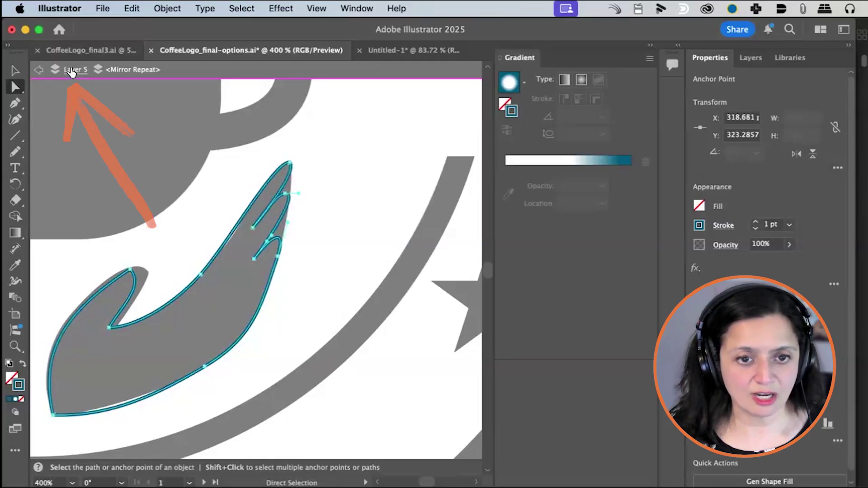
Step out to Layer 5, exit isolation mode and hide Layer 2's black artwork
{"action": "left_click", "coordinate": [71, 71]}
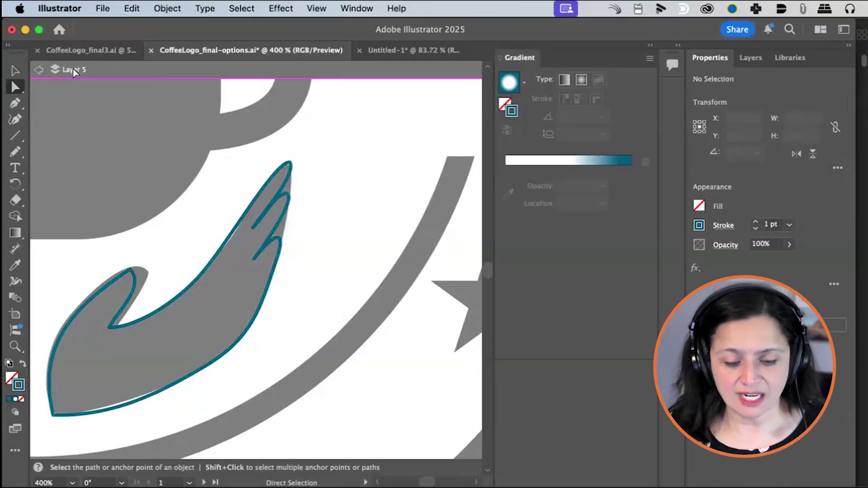
{"action": "key", "text": "super+minus"}
{"action": "key", "text": "super+minus"}
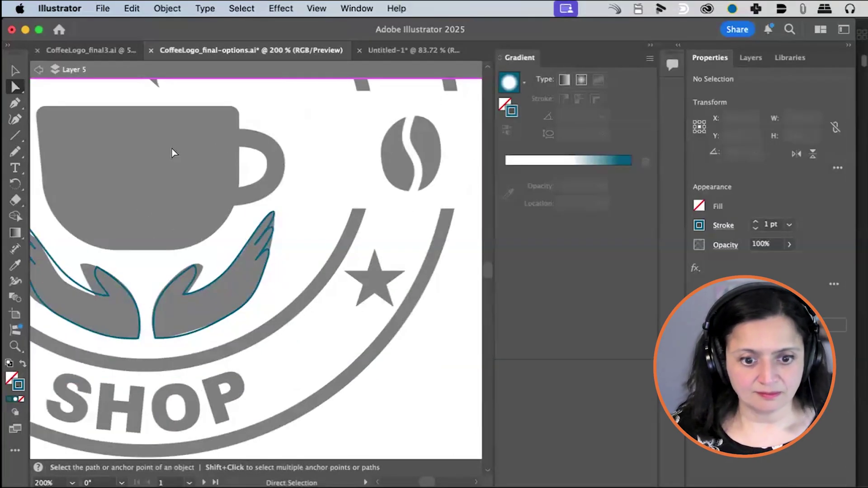
{"action": "left_click_drag", "start_coordinate": [196, 244], "coordinate": [316, 227]}
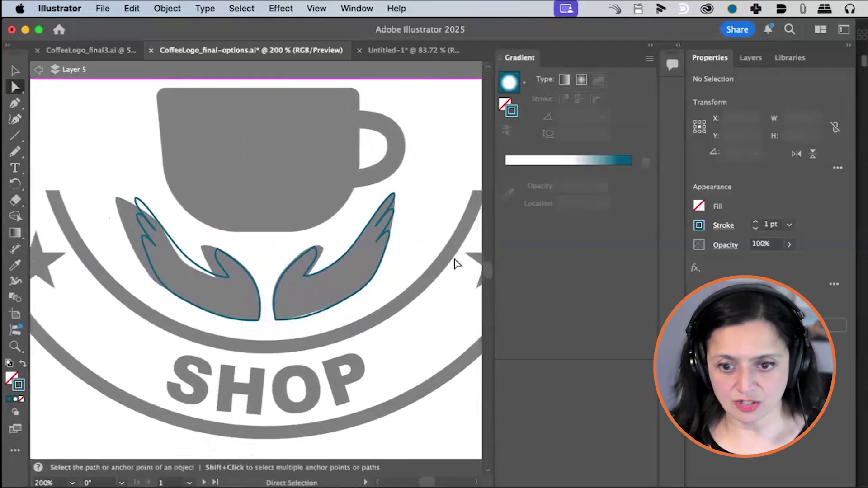
{"action": "left_click", "coordinate": [750, 58]}
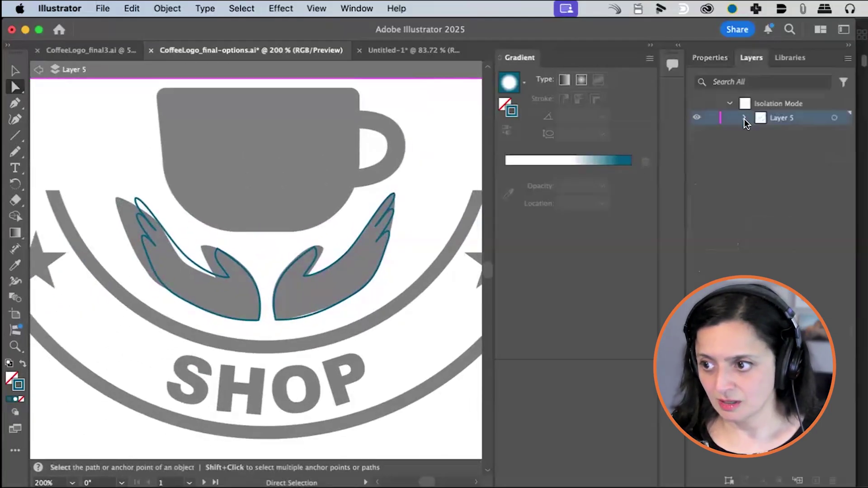
{"action": "left_click", "coordinate": [744, 118]}
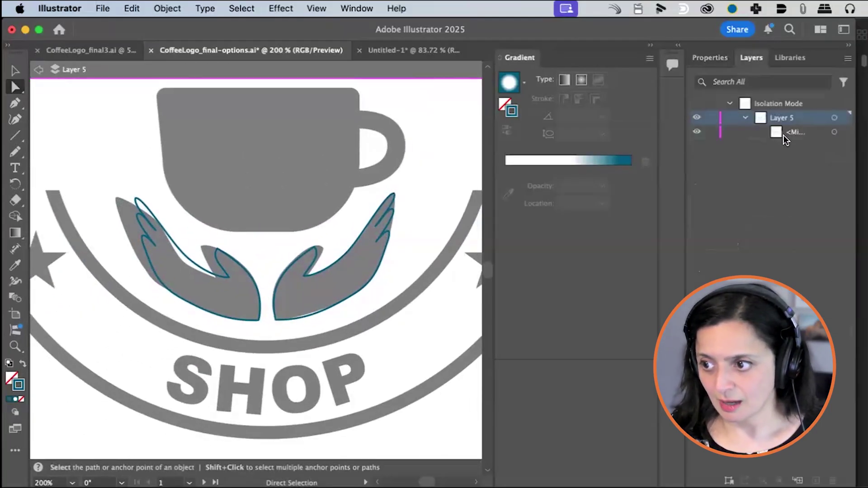
{"action": "left_click", "coordinate": [39, 71]}
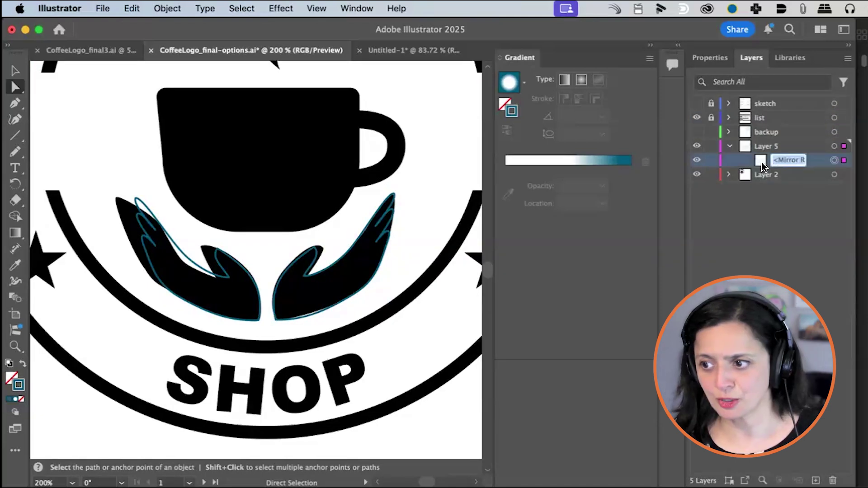
{"action": "left_click", "coordinate": [697, 174]}
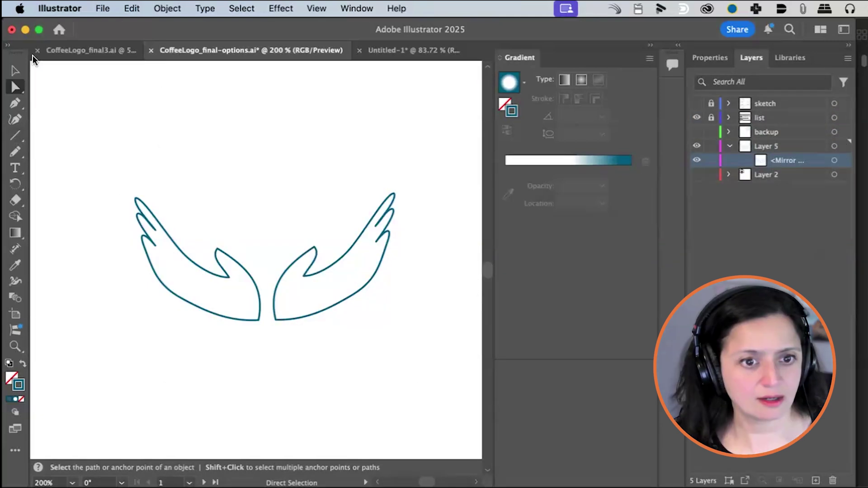
{"action": "left_click", "coordinate": [15, 71]}
Isolate the mirrored hands and swap their teal outline into a solid teal fill
{"action": "left_click", "coordinate": [316, 251]}
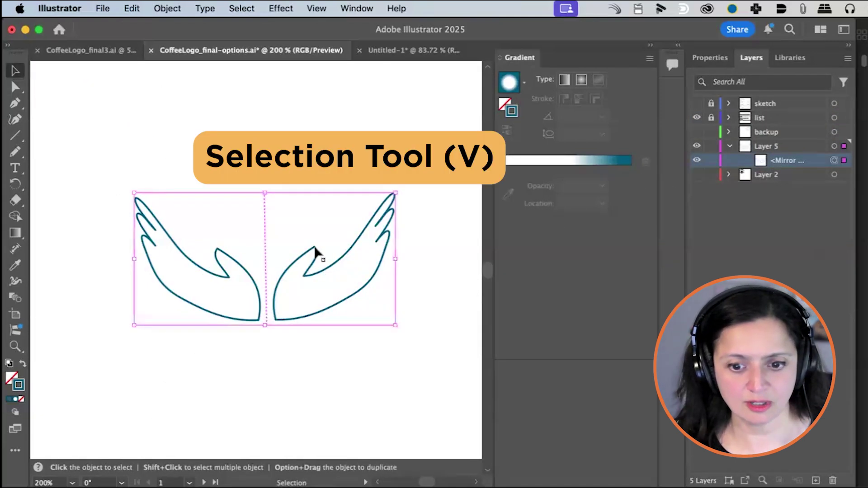
{"action": "double_click", "coordinate": [316, 254]}
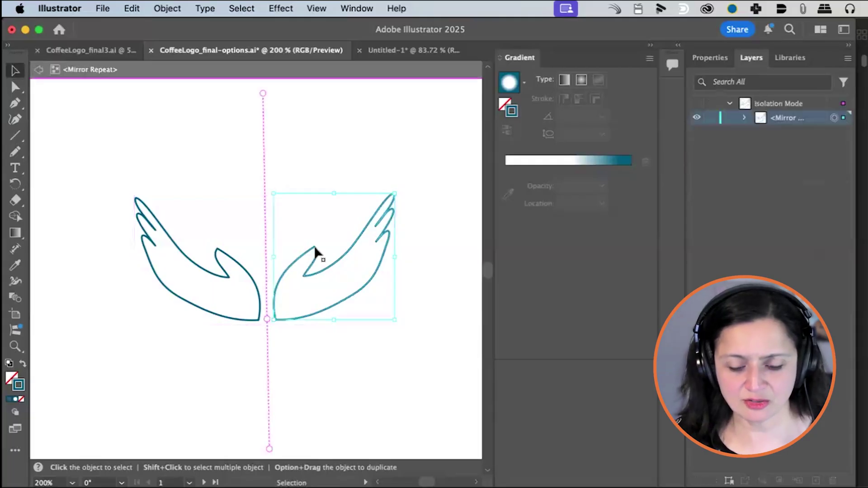
{"action": "left_click", "coordinate": [23, 365]}
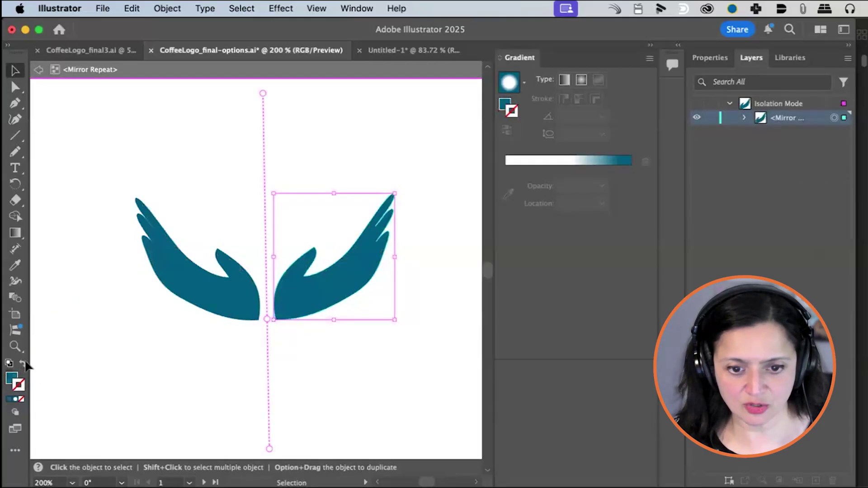
{"action": "double_click", "coordinate": [94, 257]}
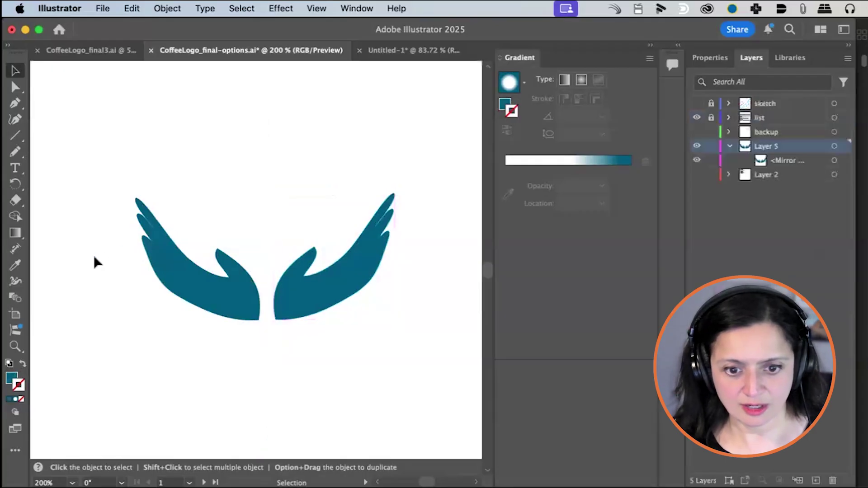
Reselect the mirrored hands and re-enter the group for anchor-point and path editing
{"action": "left_click", "coordinate": [162, 282]}
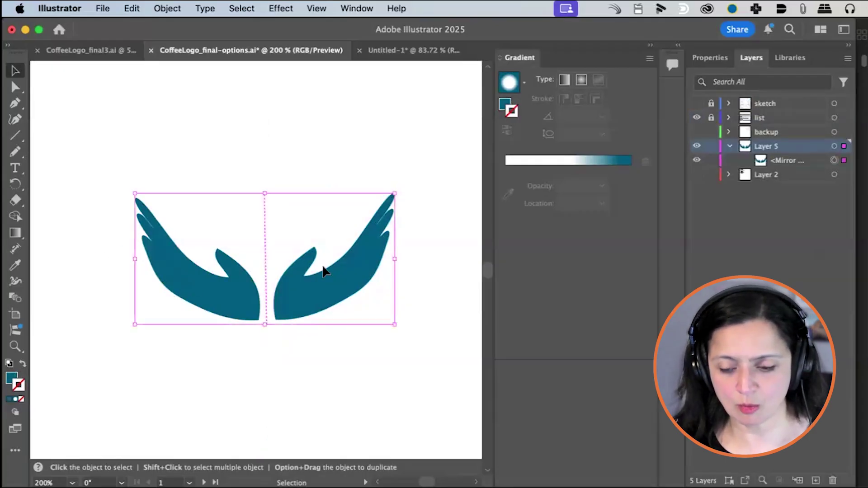
{"action": "left_click", "coordinate": [381, 260]}
{"action": "key", "text": "a"}
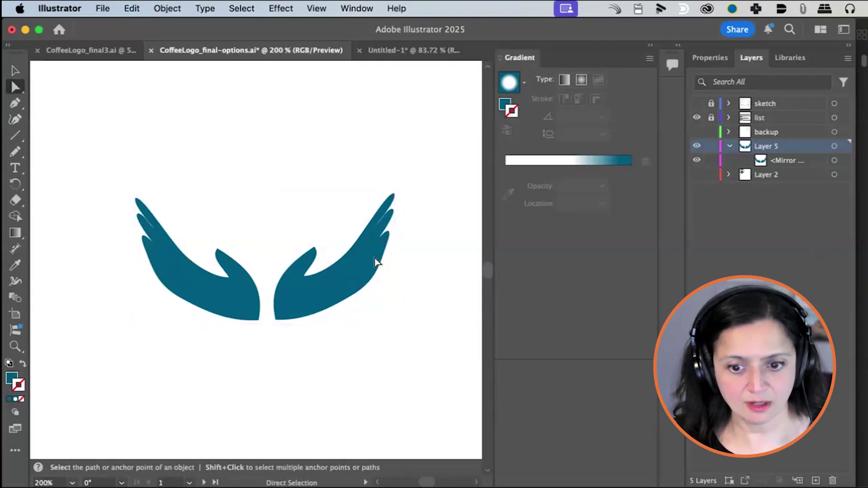
{"action": "left_click", "coordinate": [15, 71]}
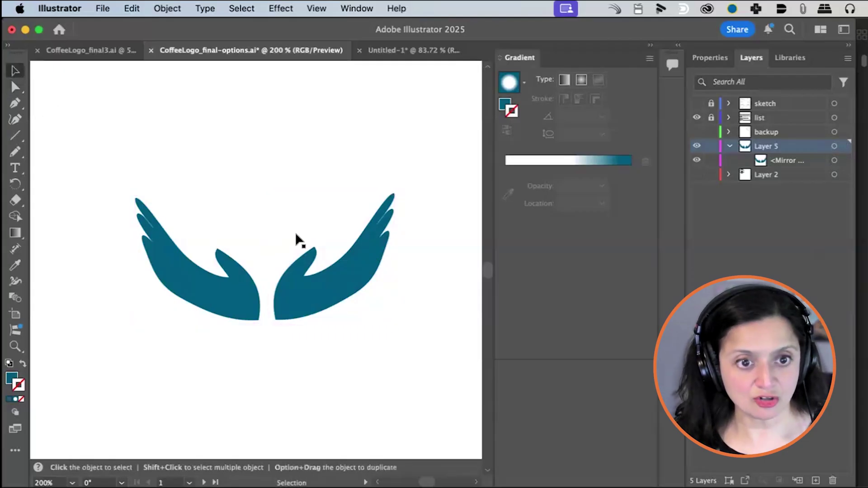
{"action": "left_click", "coordinate": [338, 269]}
{"action": "double_click", "coordinate": [337, 270]}
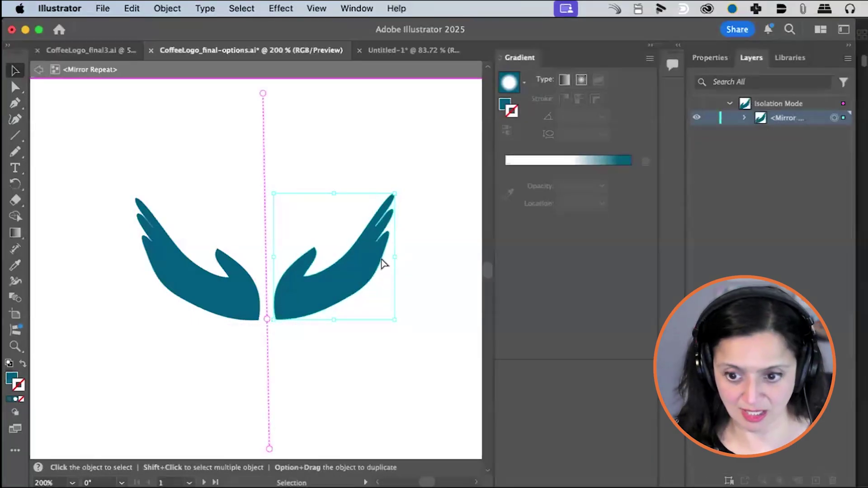
{"action": "key", "text": "a"}
{"action": "key", "text": "p"}
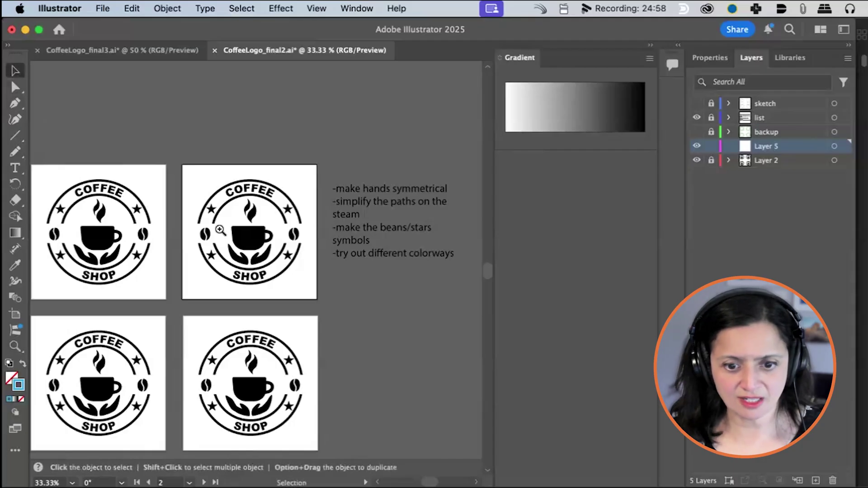
Zoom the second badge to 100%, unlock Layer 2 and select the top-left star
{"action": "key", "text": "z"}
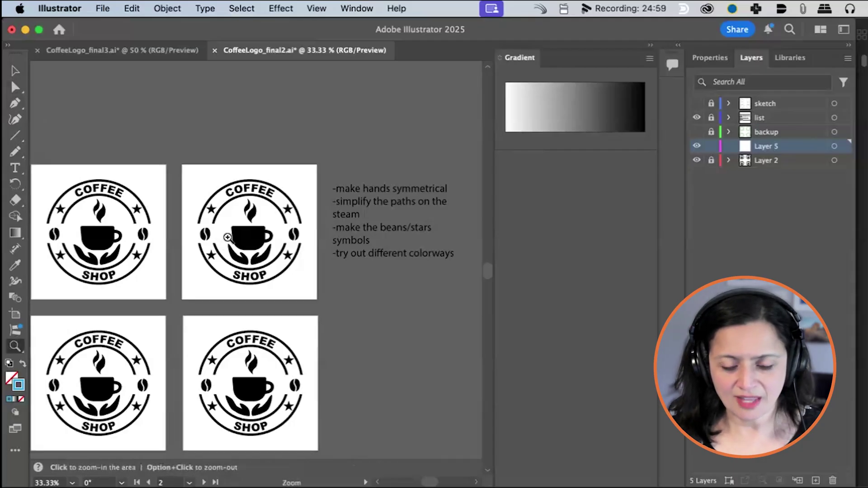
{"action": "left_click", "coordinate": [220, 230]}
{"action": "left_click", "coordinate": [302, 239]}
{"action": "left_click", "coordinate": [289, 265]}
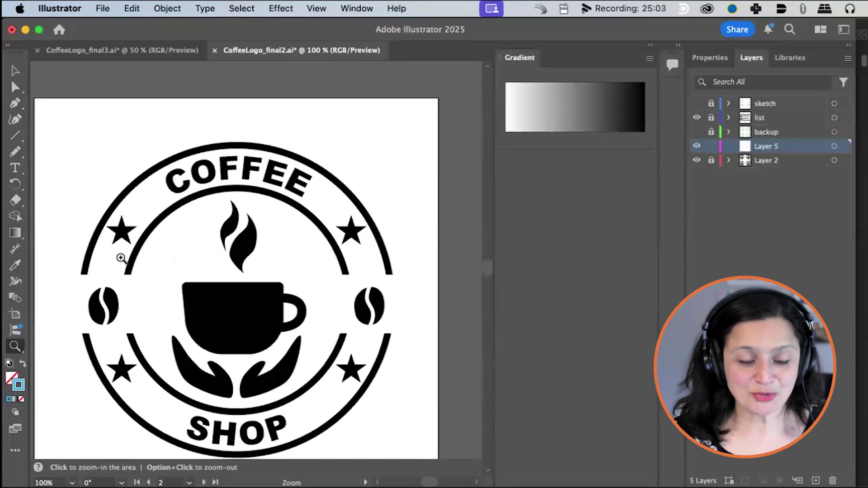
{"action": "left_click", "coordinate": [16, 73]}
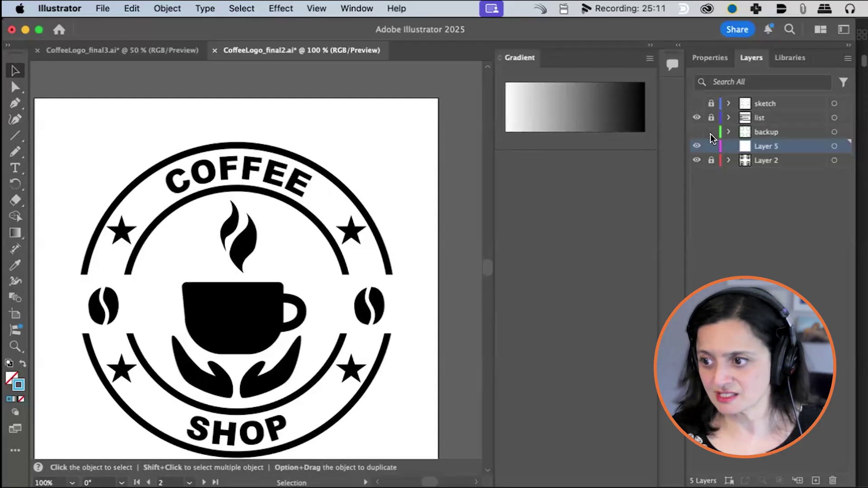
{"action": "left_click", "coordinate": [712, 160]}
{"action": "left_click", "coordinate": [121, 230]}
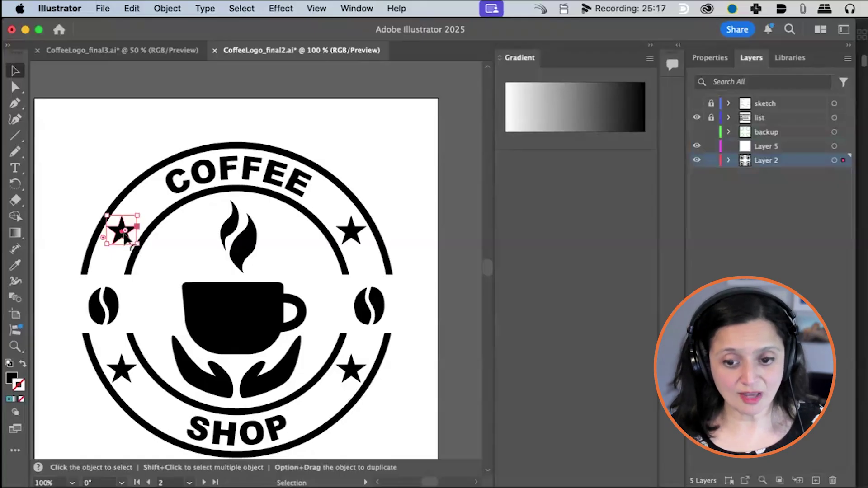
{"action": "left_click", "coordinate": [367, 7]}
Show the Symbols panel and save the selected star as a new symbol named 'star'
{"action": "scroll", "coordinate": [405, 136], "scroll_direction": "down", "scroll_amount": 10}
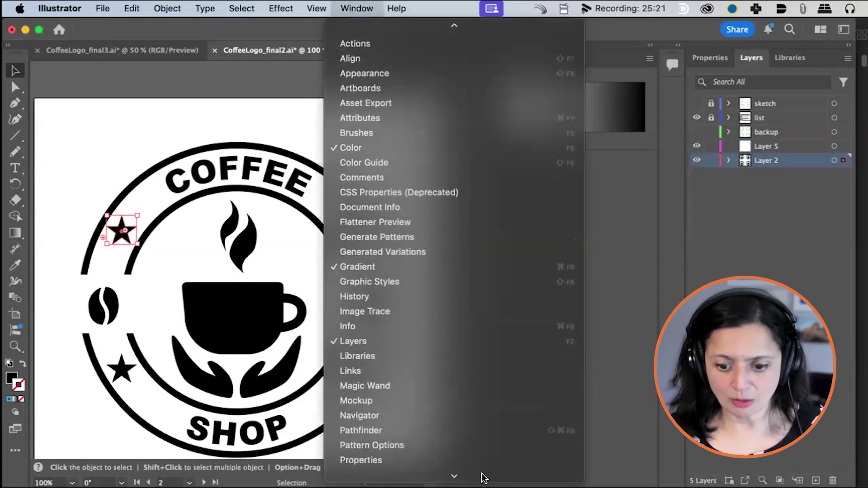
{"action": "left_click", "coordinate": [469, 297]}
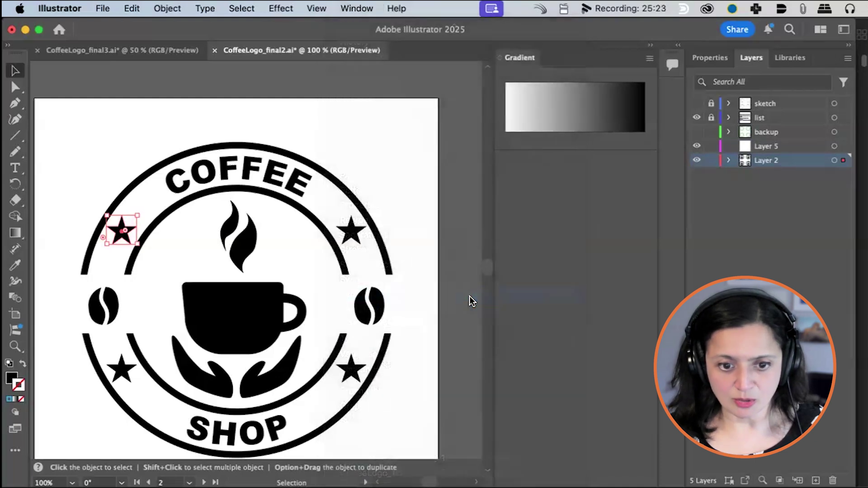
{"action": "mouse_move", "coordinate": [651, 133]}
{"action": "left_mouse_down"}
{"action": "mouse_move", "coordinate": [321, 80]}
{"action": "mouse_move", "coordinate": [333, 81]}
{"action": "left_mouse_up"}
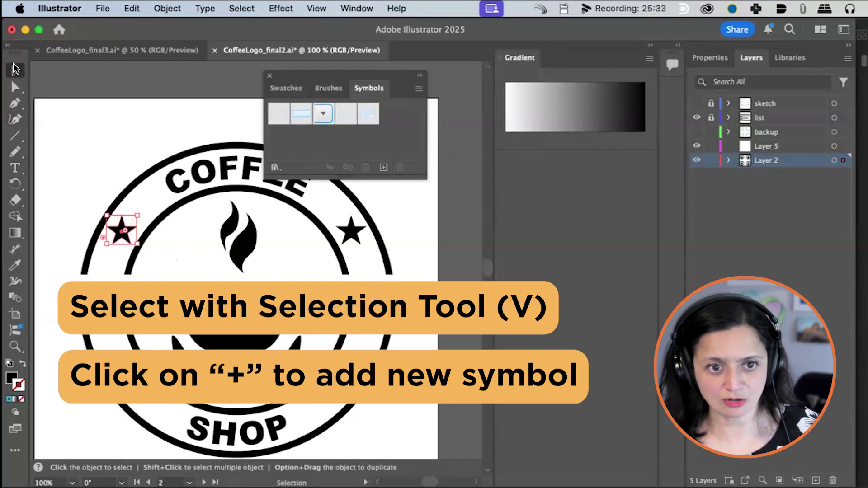
{"action": "left_click", "coordinate": [383, 168]}
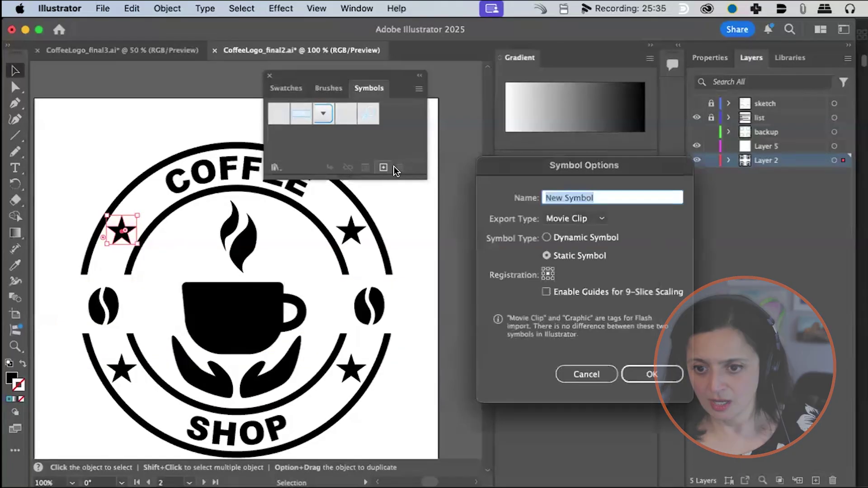
{"action": "type", "text": "star"}
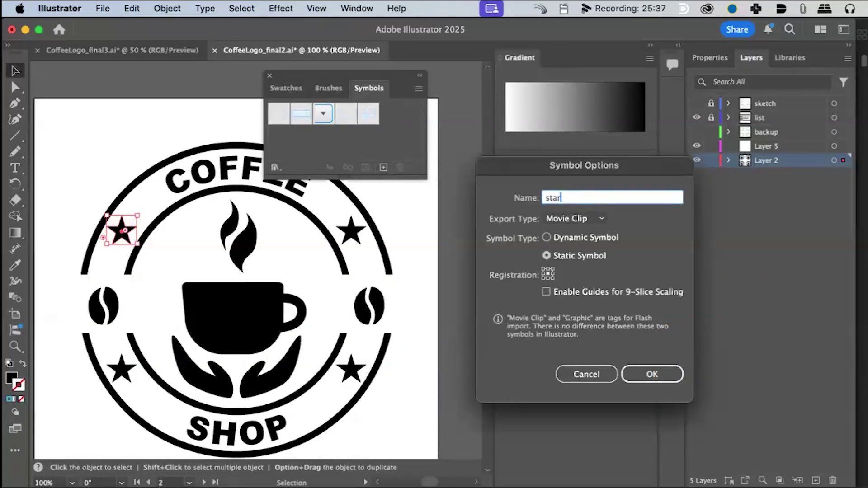
{"action": "left_click", "coordinate": [647, 374]}
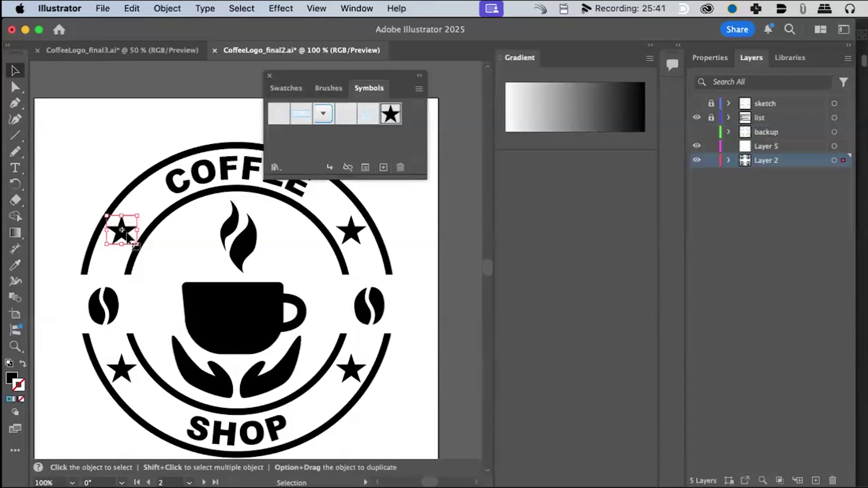
Duplicate the star instance to the badge's upper right and check both instances in Layers
{"action": "left_click_drag", "start_coordinate": [132, 247], "coordinate": [358, 244]}
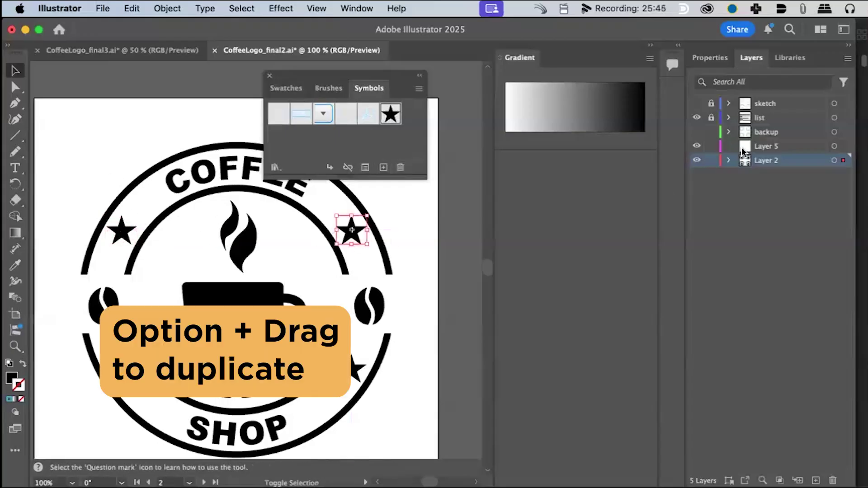
{"action": "left_click", "coordinate": [729, 160]}
{"action": "scroll", "coordinate": [807, 348], "scroll_direction": "down", "scroll_amount": 1}
{"action": "scroll", "coordinate": [807, 348], "scroll_direction": "down", "scroll_amount": 5}
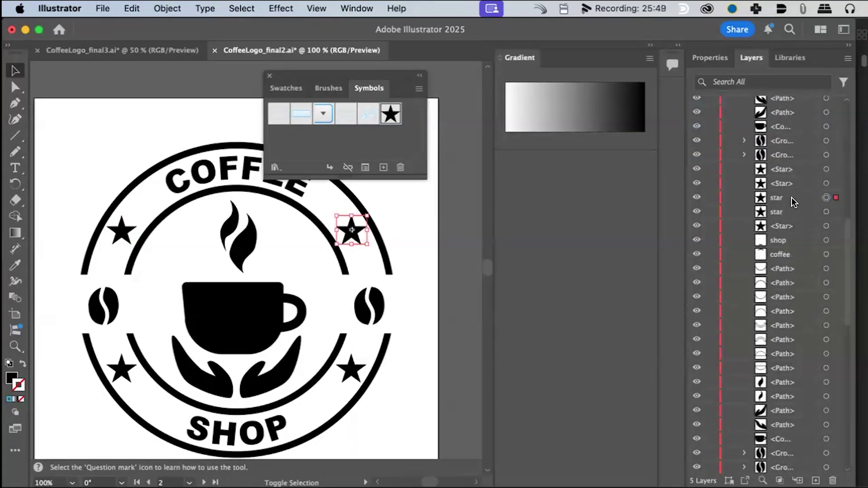
{"action": "left_click", "coordinate": [789, 212]}
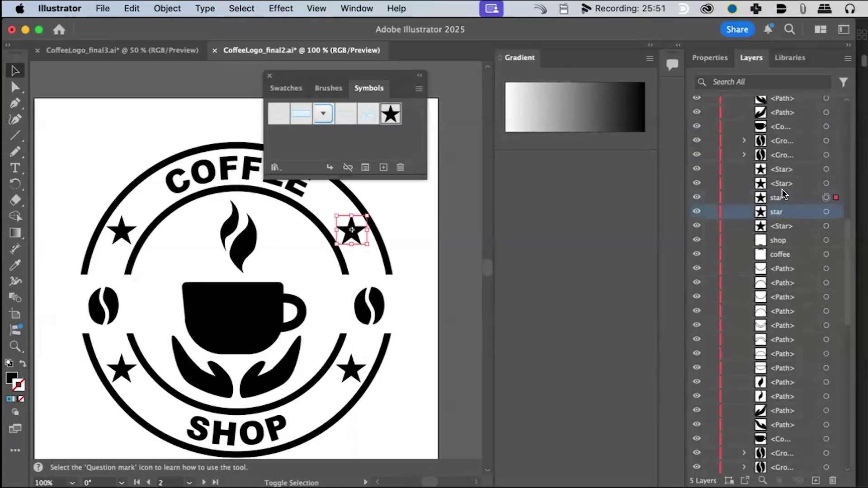
{"action": "left_click", "coordinate": [784, 228]}
{"action": "left_click", "coordinate": [782, 214]}
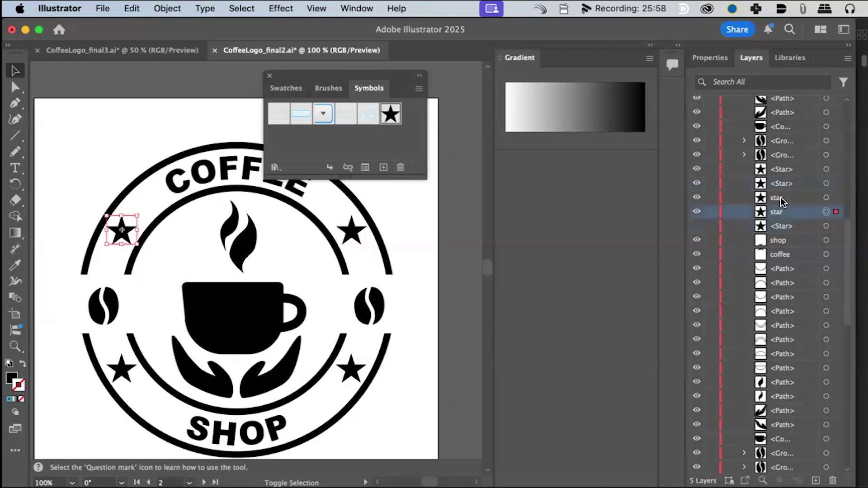
{"action": "left_click", "coordinate": [783, 199]}
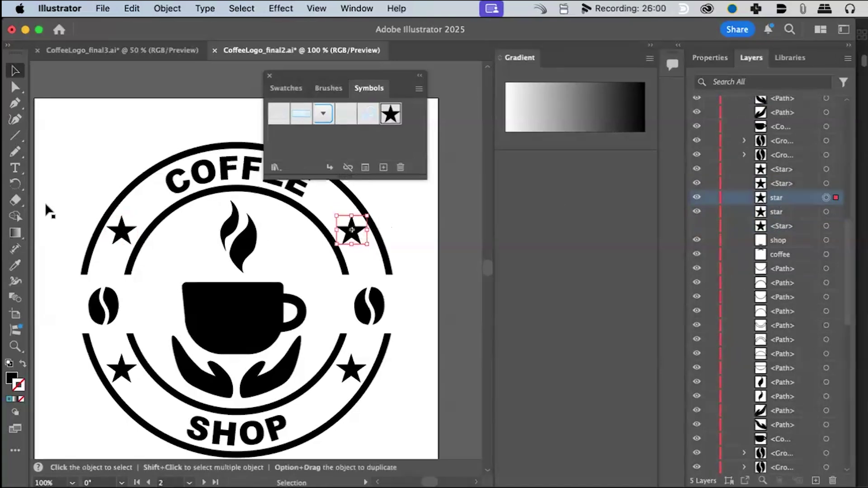
{"action": "left_click", "coordinate": [125, 238]}
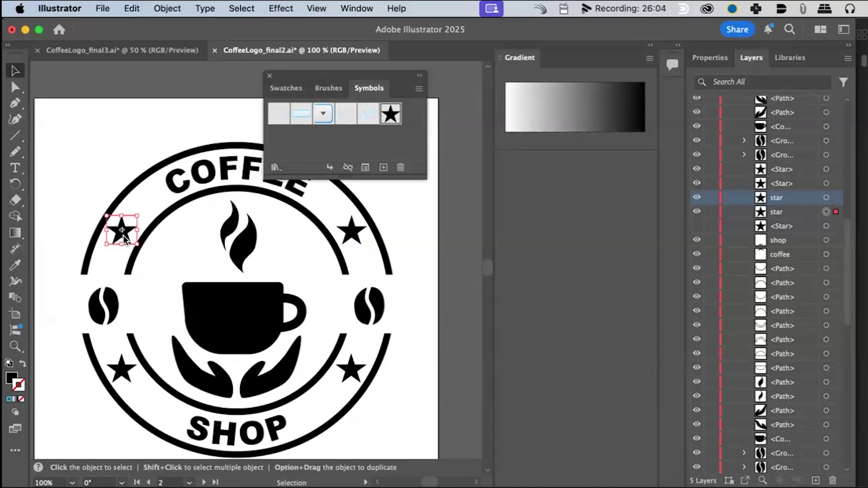
{"action": "double_click", "coordinate": [124, 236]}
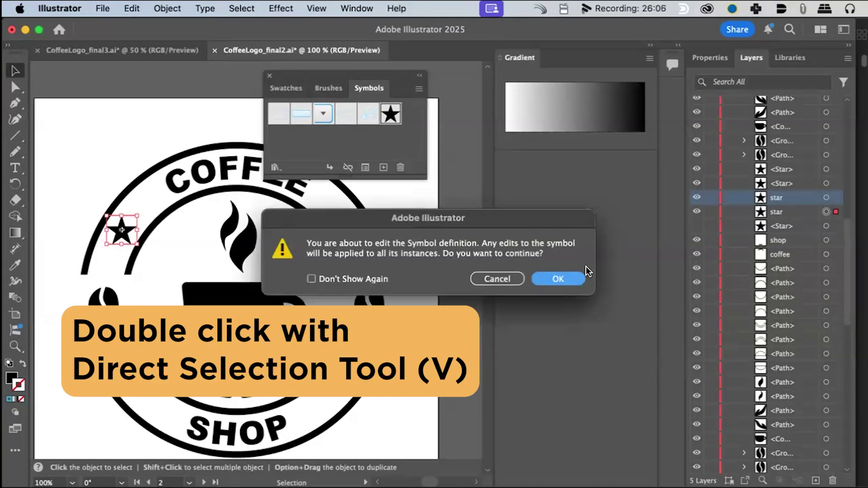
Edit the star symbol for all instances, give it a teal stroke, and pencil-trace an outline
{"action": "left_click", "coordinate": [567, 273]}
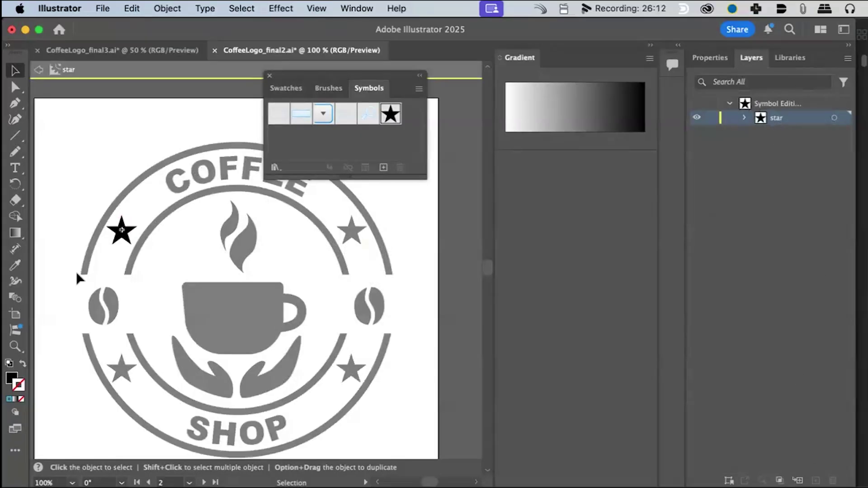
{"action": "key", "text": "shift+x"}
{"action": "double_click", "coordinate": [18, 385]}
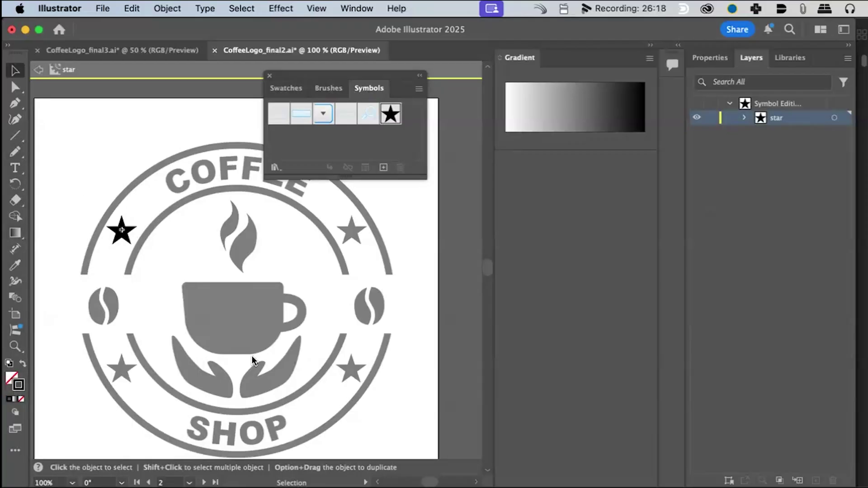
{"action": "left_click", "coordinate": [616, 231]}
{"action": "left_click", "coordinate": [846, 181]}
{"action": "left_click", "coordinate": [15, 152]}
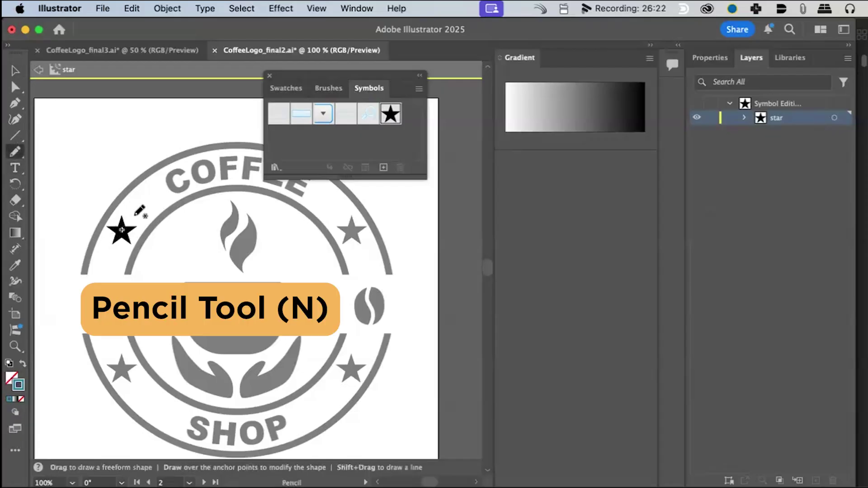
{"action": "mouse_move", "coordinate": [113, 242]}
{"action": "left_mouse_down"}
{"action": "mouse_move", "coordinate": [139, 225]}
{"action": "mouse_move", "coordinate": [132, 238]}
{"action": "mouse_move", "coordinate": [123, 218]}
{"action": "left_mouse_up"}
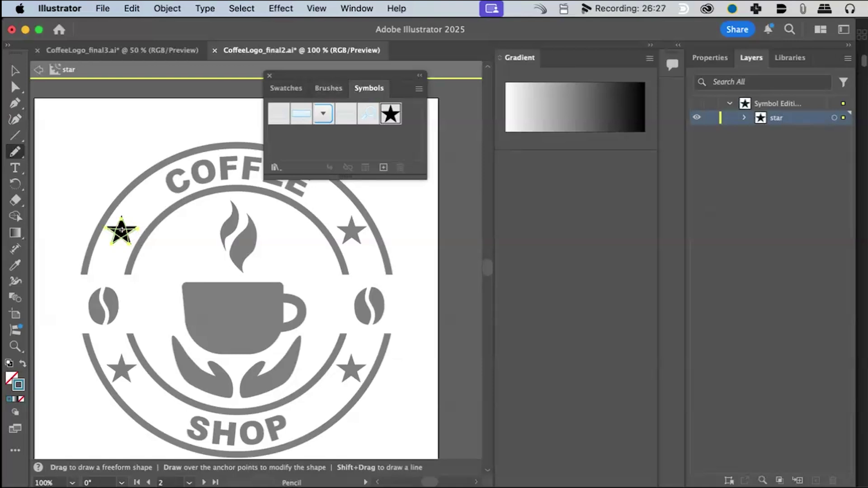
Set the drawn outline to a 3 pt black (000000) stroke and narrow it
{"action": "left_click", "coordinate": [708, 57]}
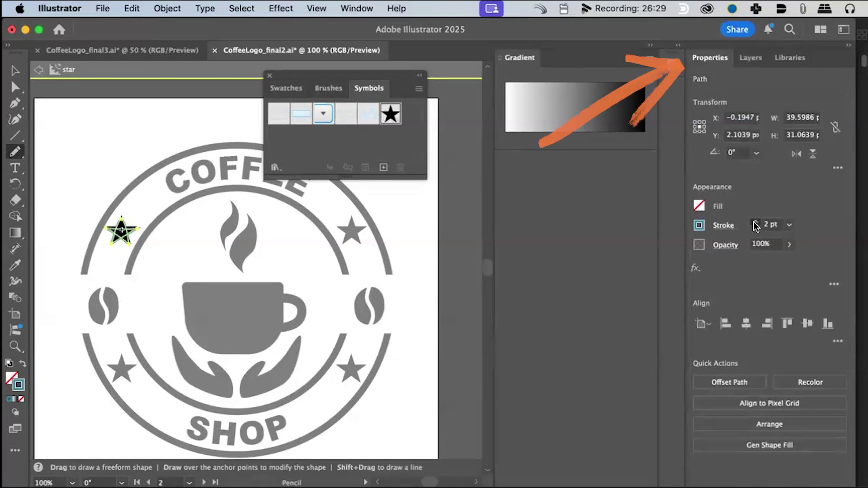
{"action": "left_click", "coordinate": [755, 221]}
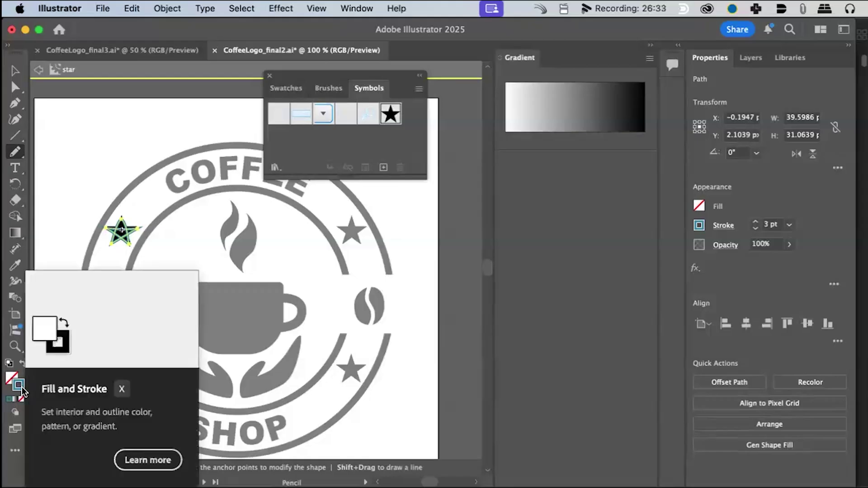
{"action": "double_click", "coordinate": [20, 385]}
{"action": "type", "text": "000000"}
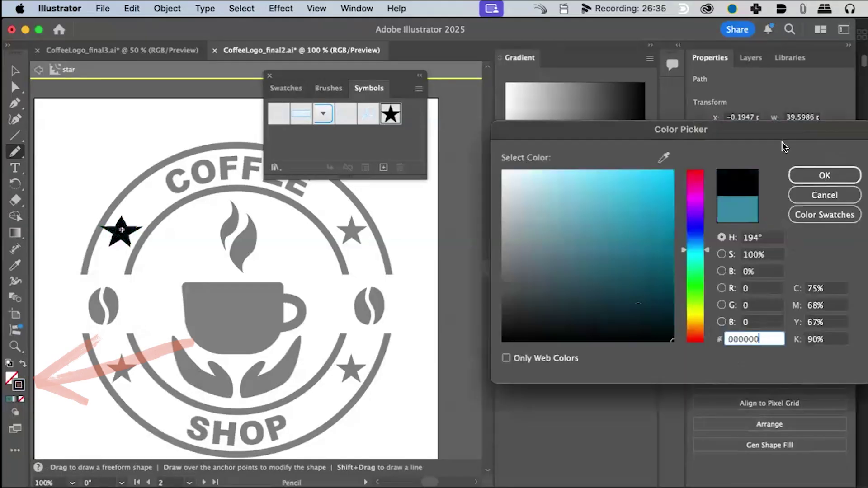
{"action": "left_click", "coordinate": [824, 176]}
{"action": "left_click", "coordinate": [15, 70]}
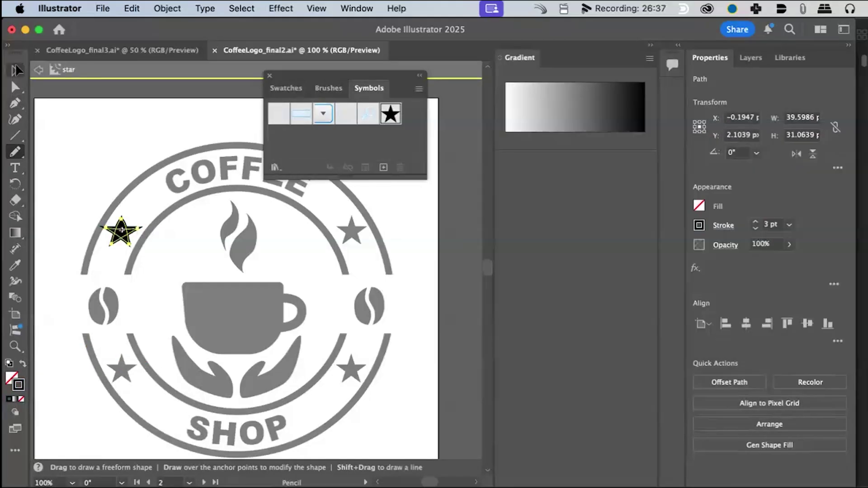
{"action": "left_click_drag", "start_coordinate": [110, 220], "coordinate": [110, 247]}
Hide the original solid star and give the outline round caps and round corners
{"action": "left_click", "coordinate": [749, 58]}
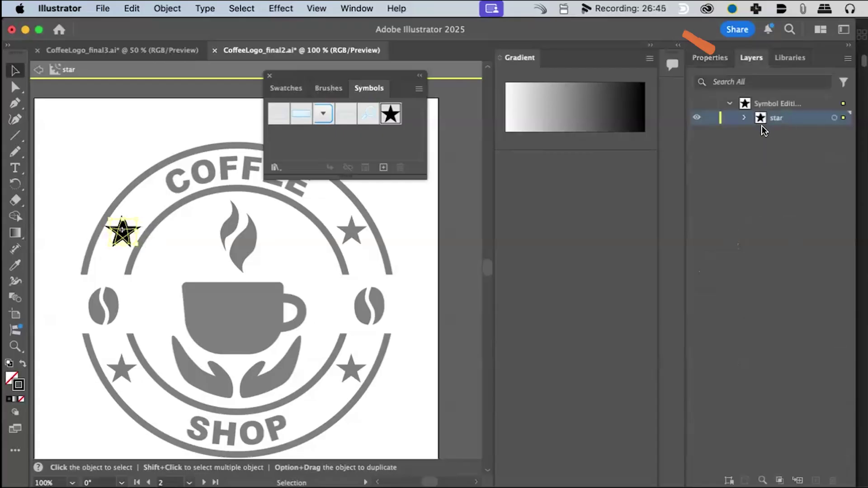
{"action": "left_click", "coordinate": [789, 145]}
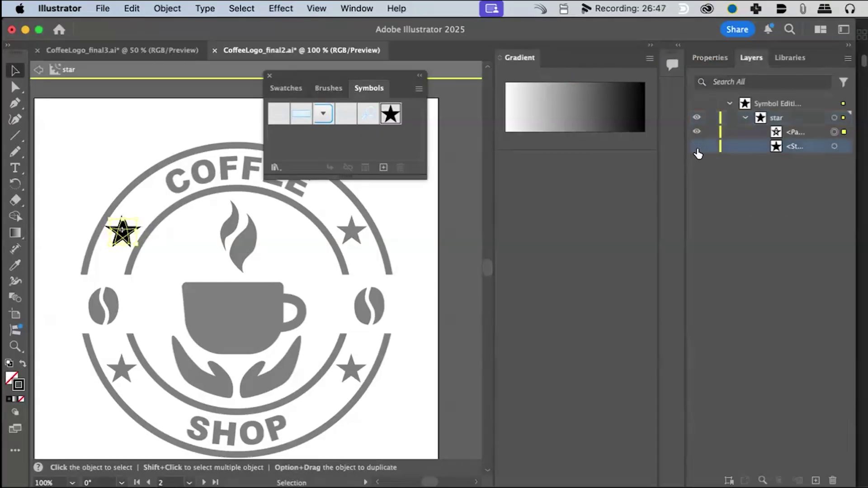
{"action": "left_click", "coordinate": [697, 147]}
{"action": "left_click", "coordinate": [709, 58]}
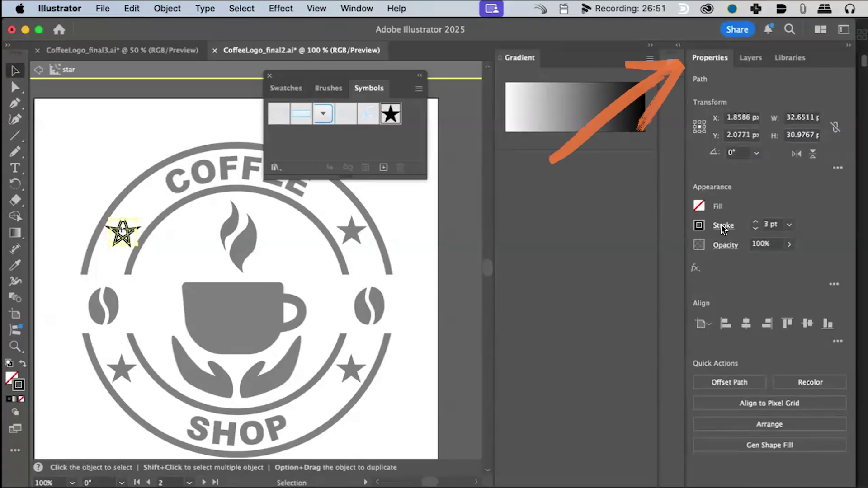
{"action": "left_click", "coordinate": [723, 225]}
{"action": "left_click", "coordinate": [651, 261]}
{"action": "left_click", "coordinate": [651, 280]}
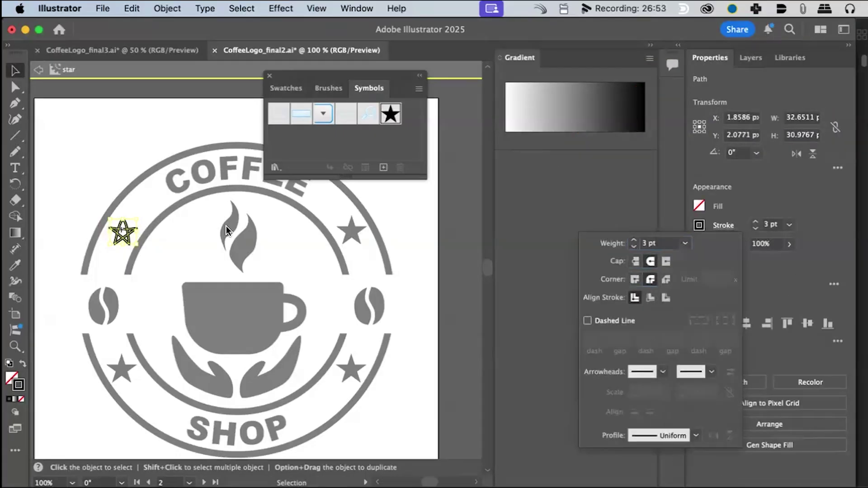
{"action": "left_click", "coordinate": [88, 144]}
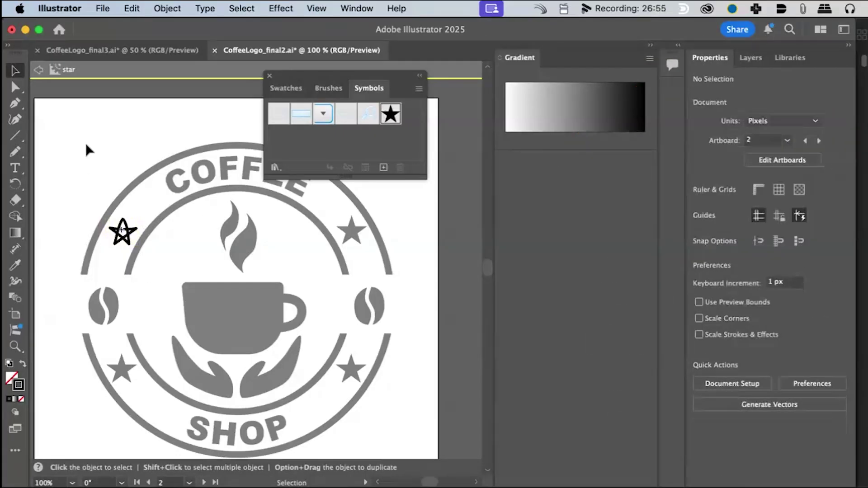
Exit symbol editing so both upper stars update, then swap the circle's fill and stroke
{"action": "left_click", "coordinate": [38, 72]}
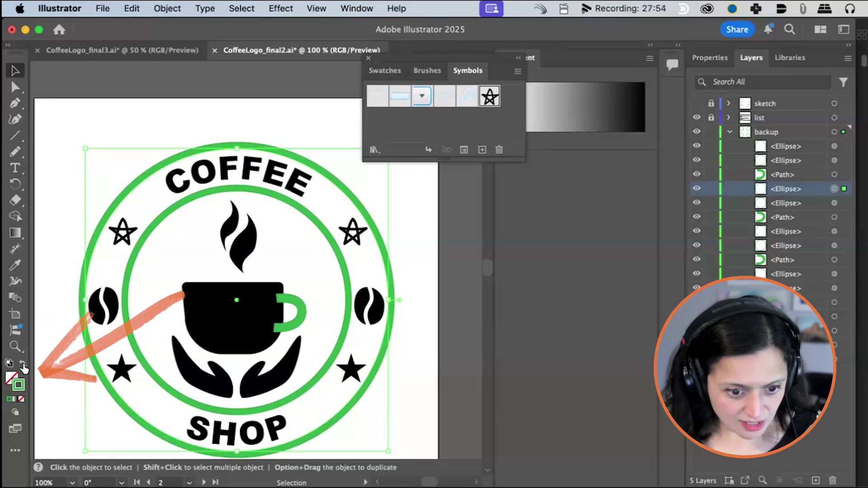
{"action": "left_click", "coordinate": [23, 366]}
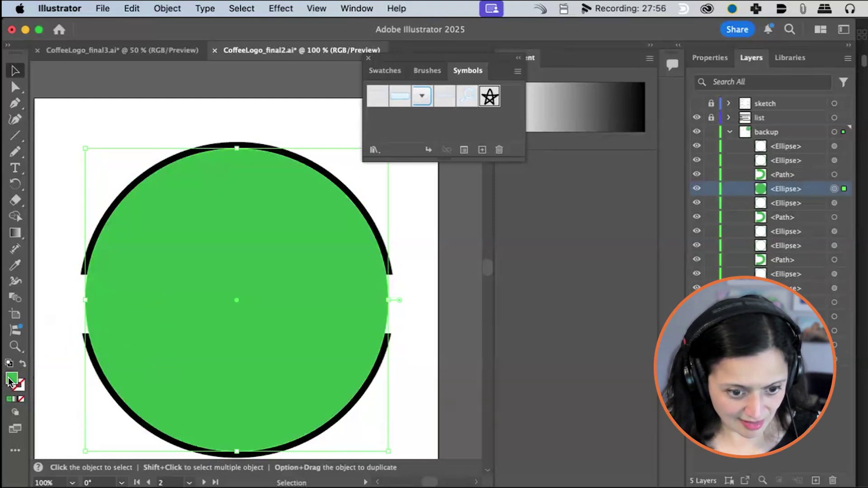
Fill the circle with a white-to-black linear gradient and show the full Gradient panel options
{"action": "left_click", "coordinate": [13, 399]}
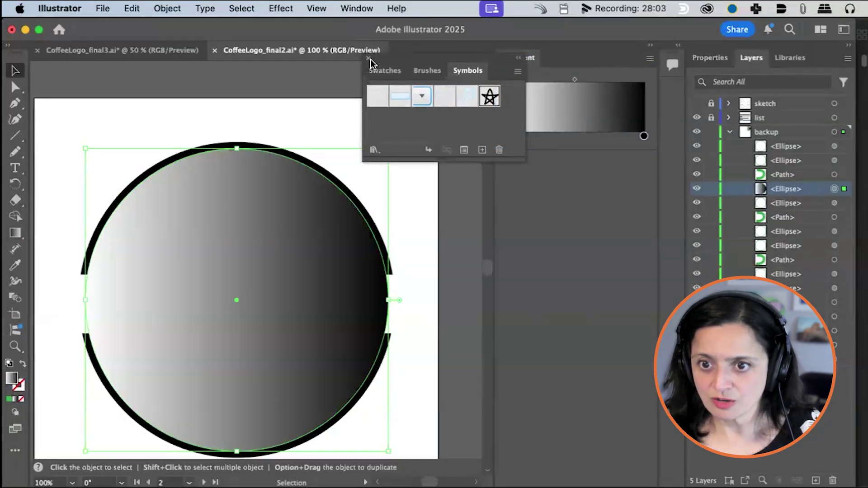
{"action": "left_click", "coordinate": [350, 9]}
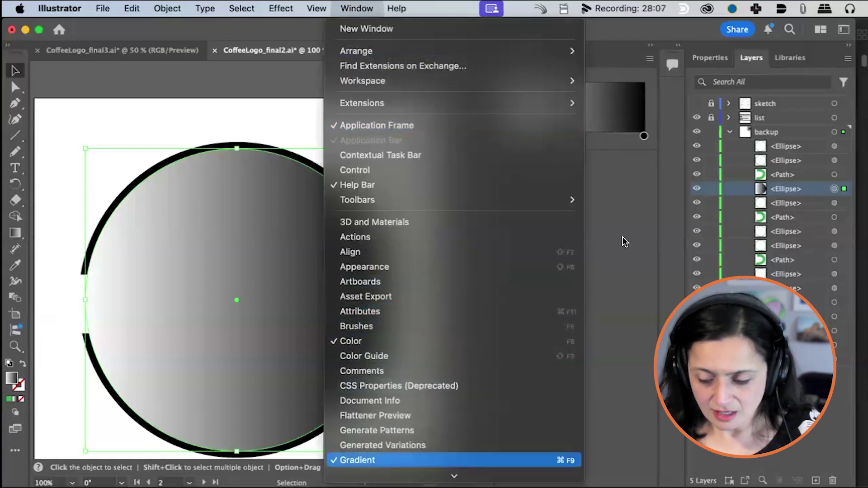
{"action": "left_click", "coordinate": [525, 66]}
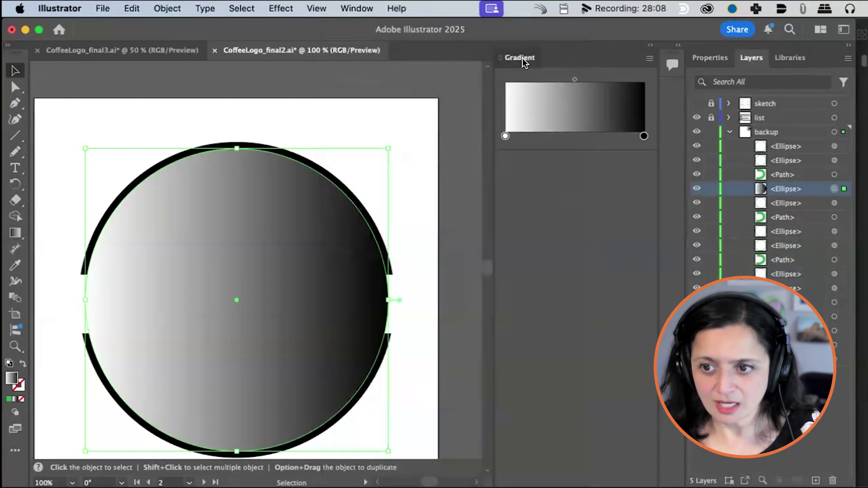
{"action": "double_click", "coordinate": [9, 381]}
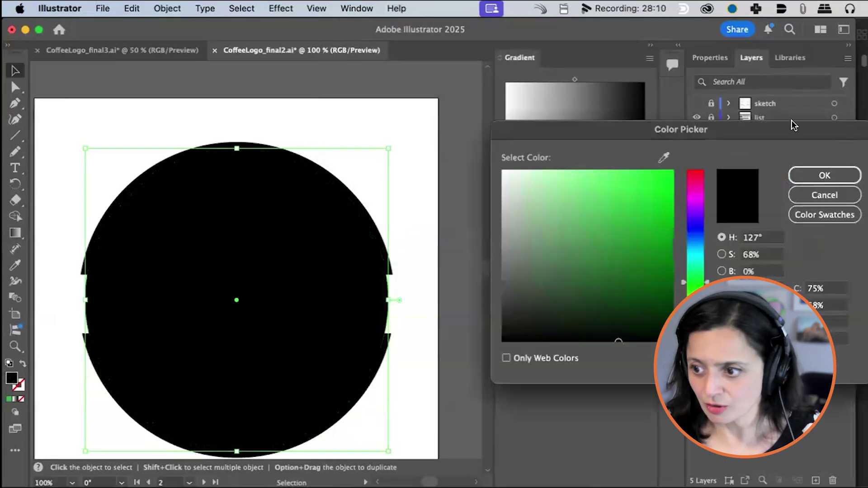
{"action": "left_click", "coordinate": [824, 194]}
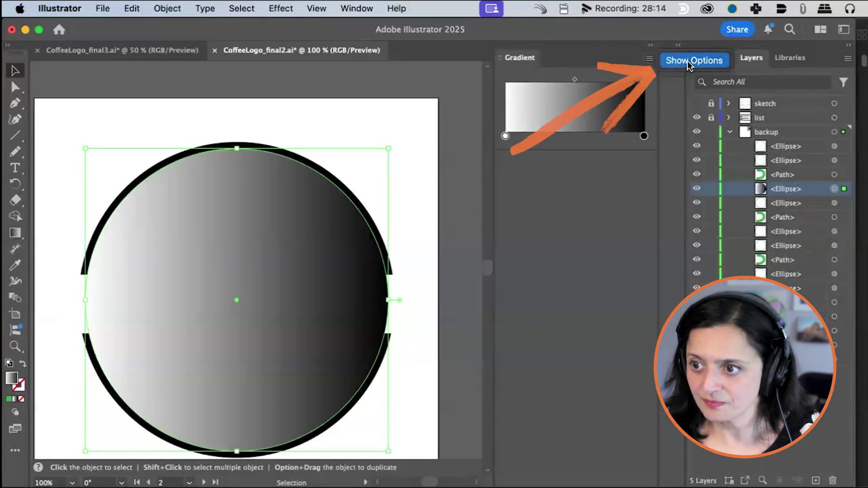
{"action": "left_click", "coordinate": [687, 60]}
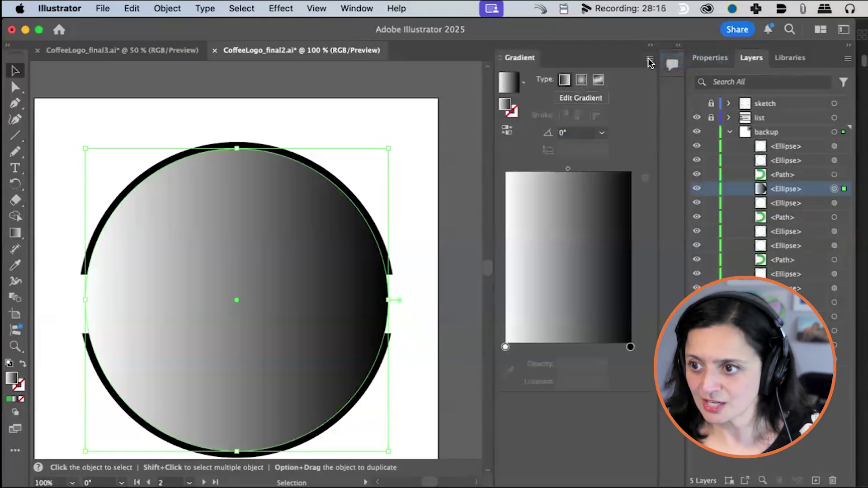
Make the circle's gradient radial white-to-teal, widening the white centre and narrowing the teal edge
{"action": "left_click", "coordinate": [582, 81]}
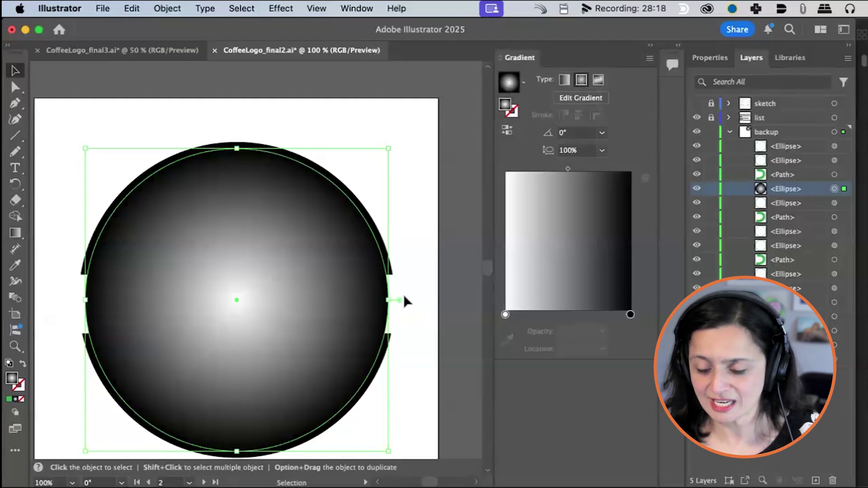
{"action": "double_click", "coordinate": [630, 315]}
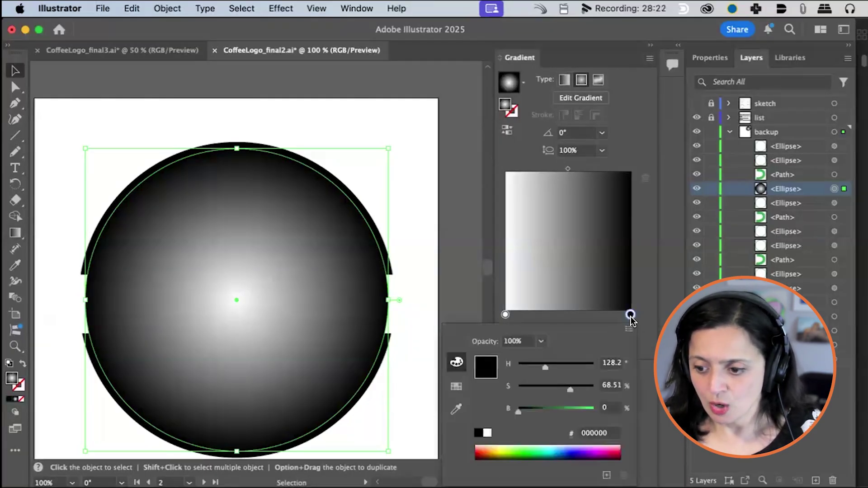
{"action": "left_click_drag", "start_coordinate": [527, 413], "coordinate": [561, 411]}
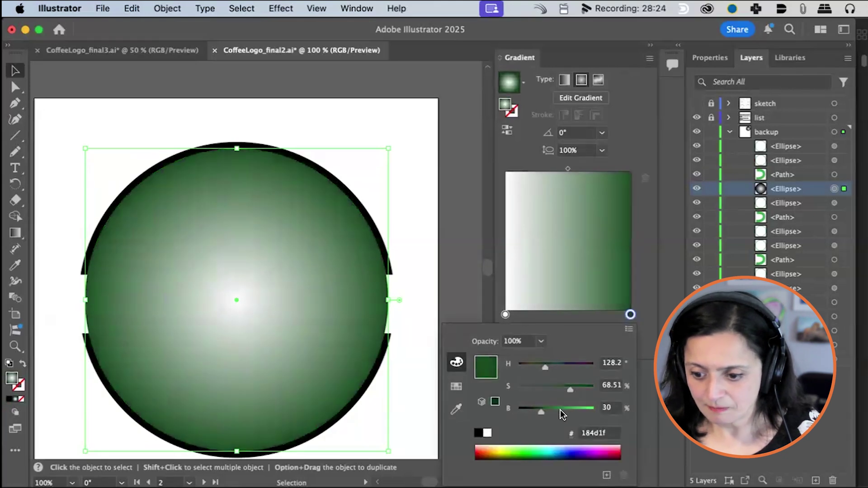
{"action": "left_click_drag", "start_coordinate": [551, 454], "coordinate": [555, 457]}
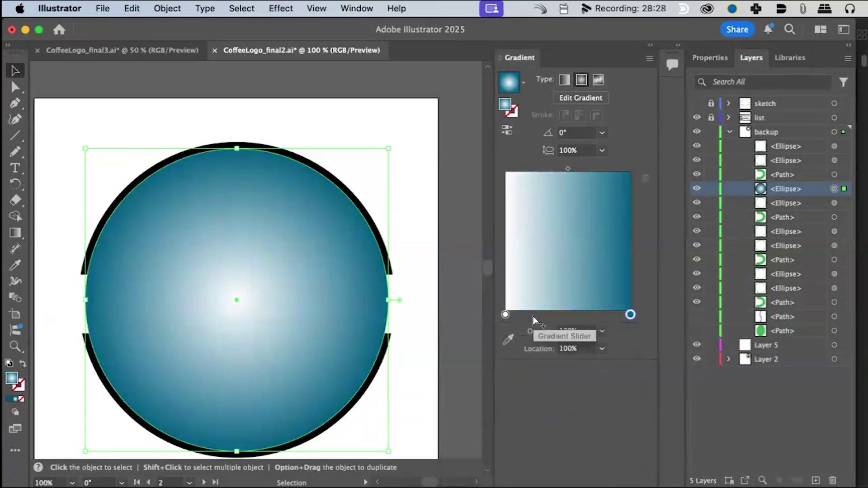
{"action": "left_click_drag", "start_coordinate": [505, 314], "coordinate": [579, 318]}
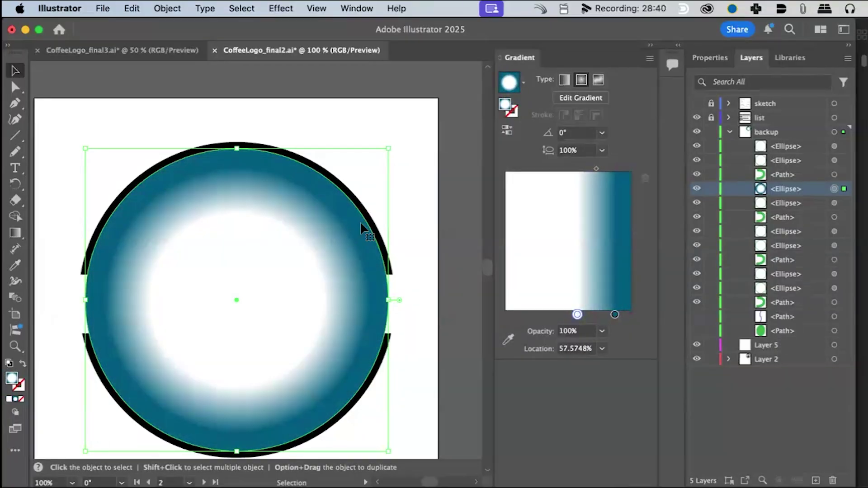
{"action": "left_click_drag", "start_coordinate": [578, 315], "coordinate": [617, 316]}
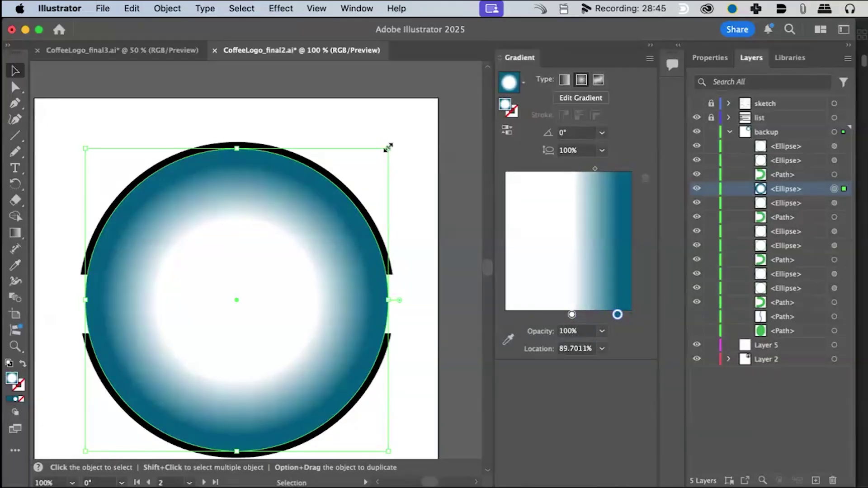
Enlarge the gradient circle, move it into Layer 2 behind the logo, and hide the backup layer
{"action": "left_click_drag", "start_coordinate": [388, 148], "coordinate": [401, 142]}
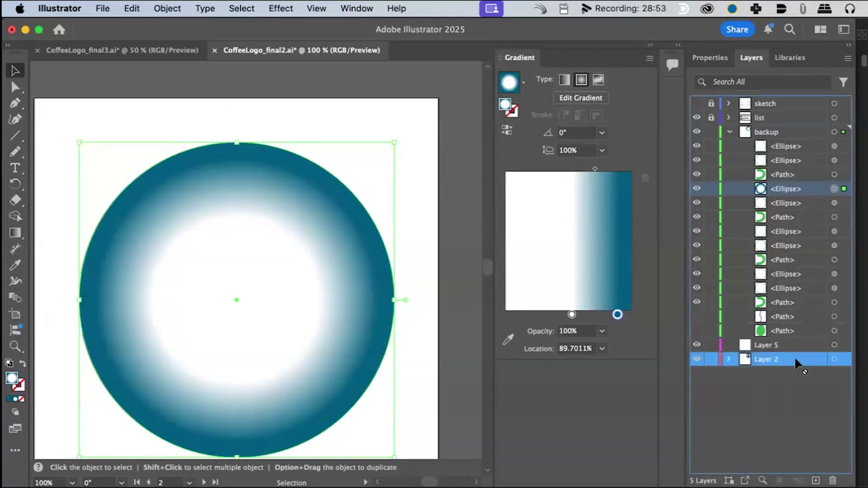
{"action": "left_click_drag", "start_coordinate": [798, 371], "coordinate": [795, 359]}
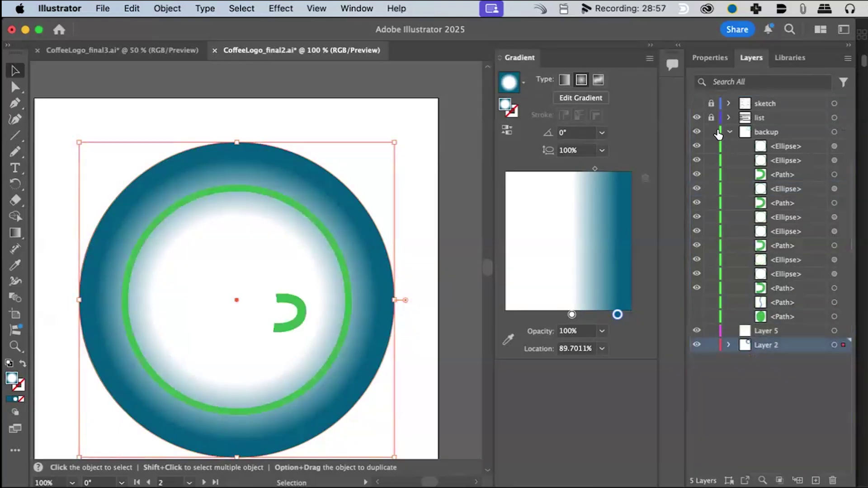
{"action": "left_click", "coordinate": [697, 131]}
{"action": "left_click", "coordinate": [728, 346]}
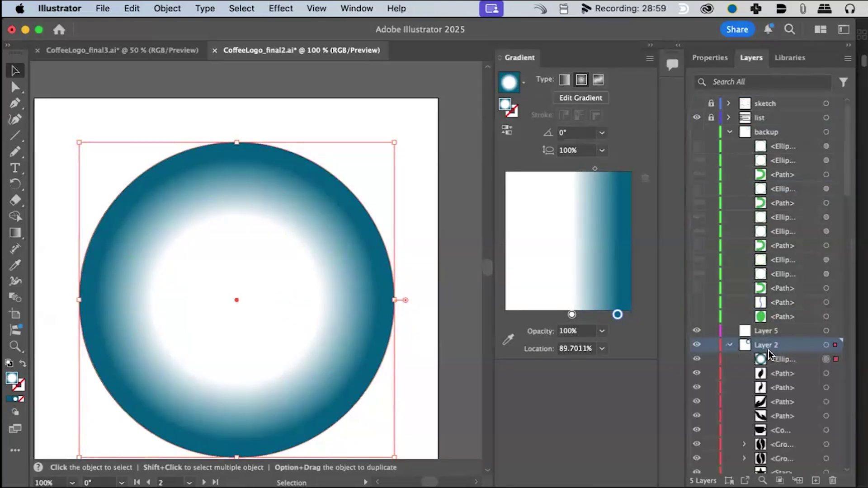
{"action": "key", "text": "shift+super+bracketleft"}
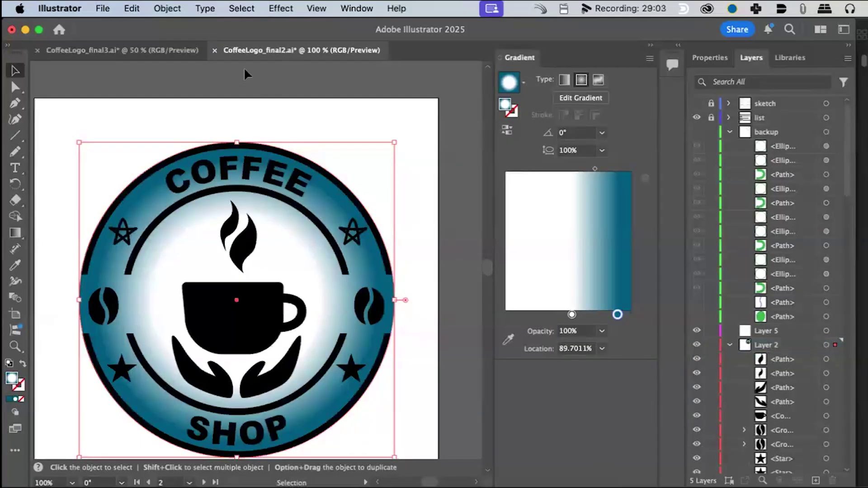
{"action": "left_click", "coordinate": [94, 49]}
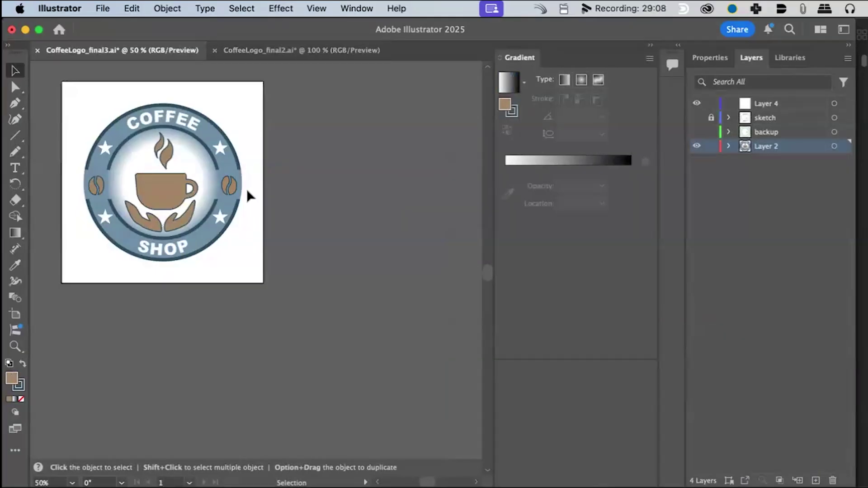
Centre the badge at 50% zoom, unlock the sketch layer and show the sketch and backup layers
{"action": "left_click_drag", "start_coordinate": [157, 166], "coordinate": [253, 235]}
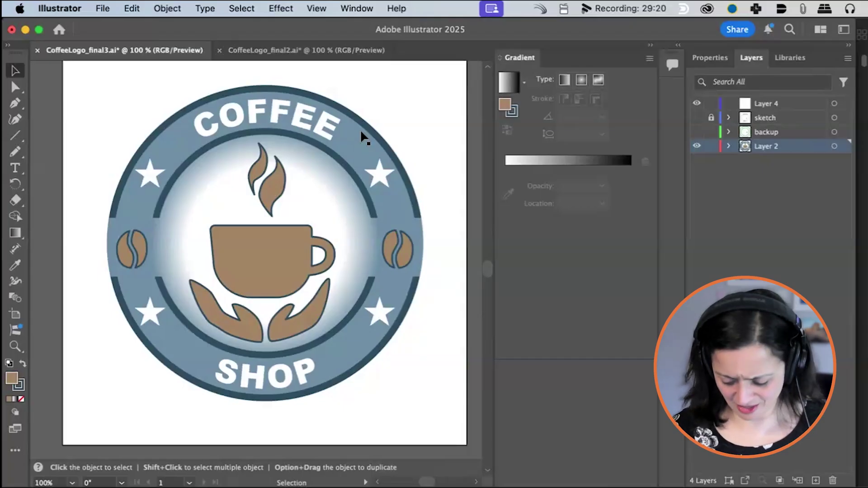
{"action": "key", "text": "super+minus"}
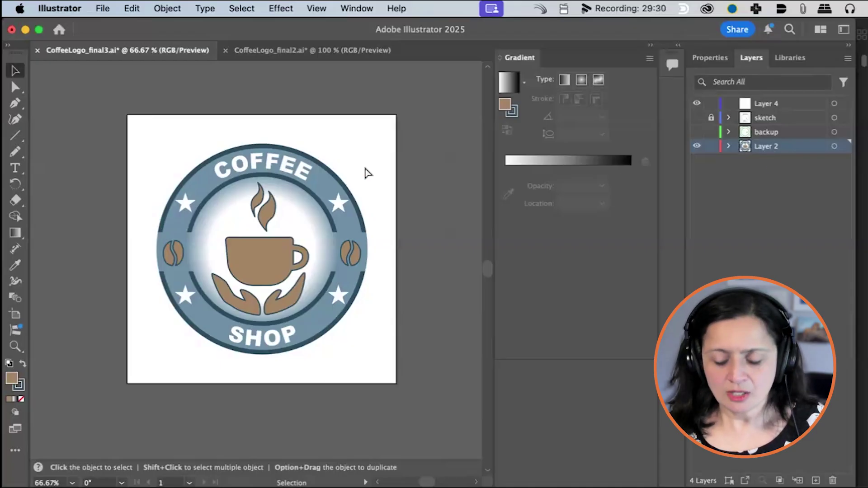
{"action": "key", "text": "super+minus"}
{"action": "left_click", "coordinate": [711, 118]}
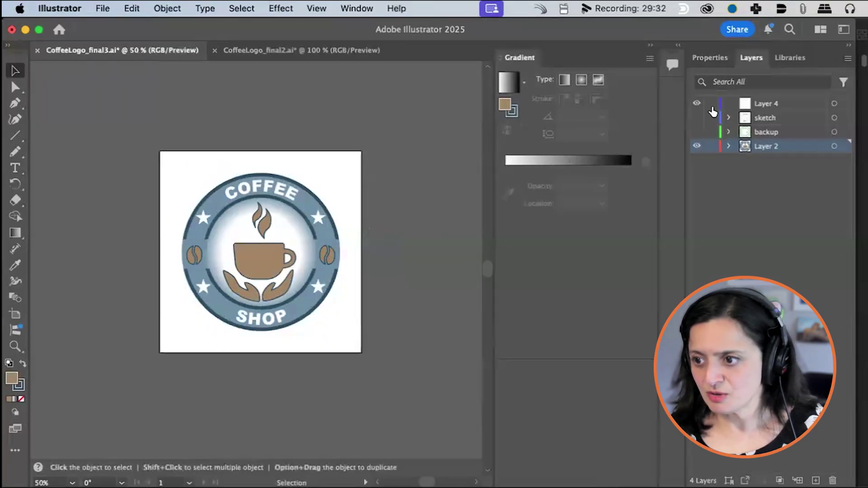
{"action": "left_click", "coordinate": [700, 144], "text": "alt"}
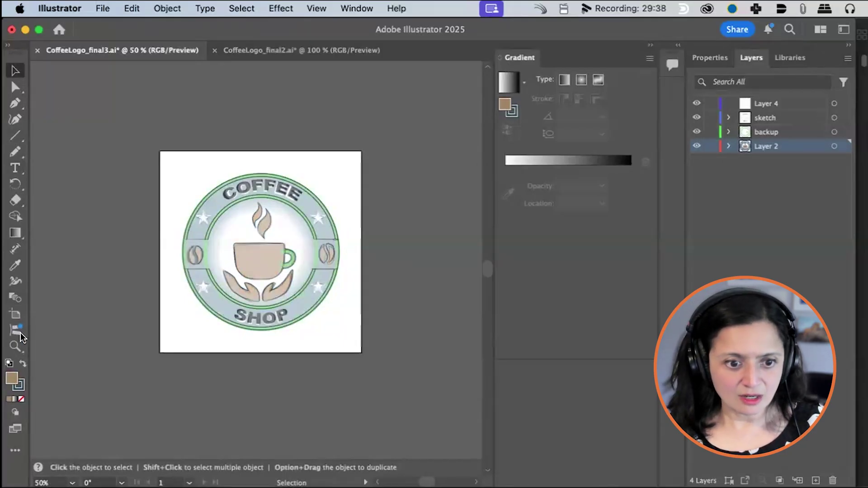
{"action": "left_click", "coordinate": [15, 314]}
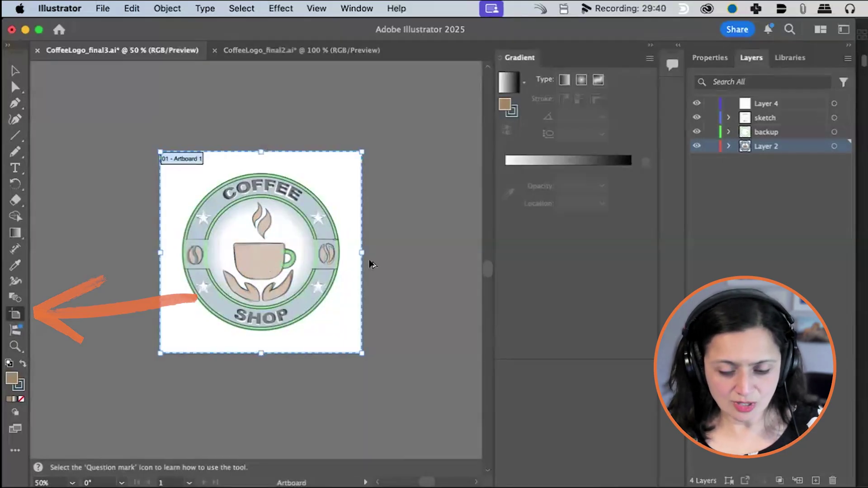
Duplicate Artboard 1 to the right, then hide Layer 4, sketch and backup layers
{"action": "left_click_drag", "start_coordinate": [372, 265], "coordinate": [471, 268]}
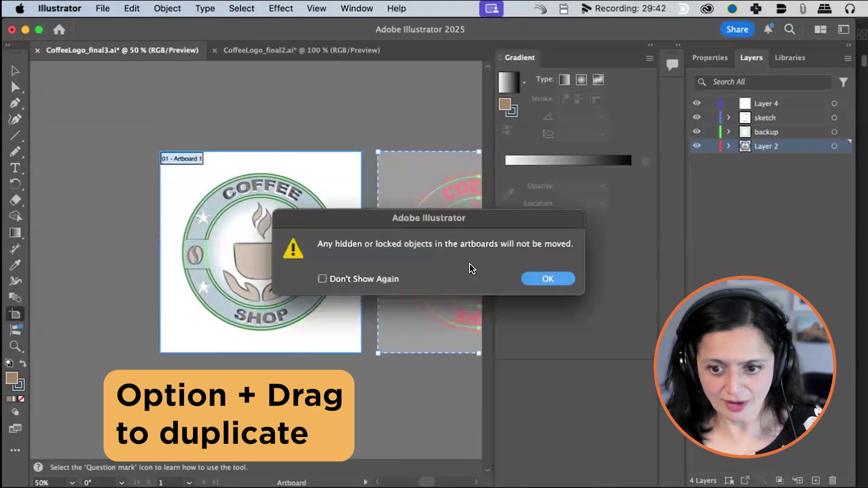
{"action": "left_click", "coordinate": [547, 279]}
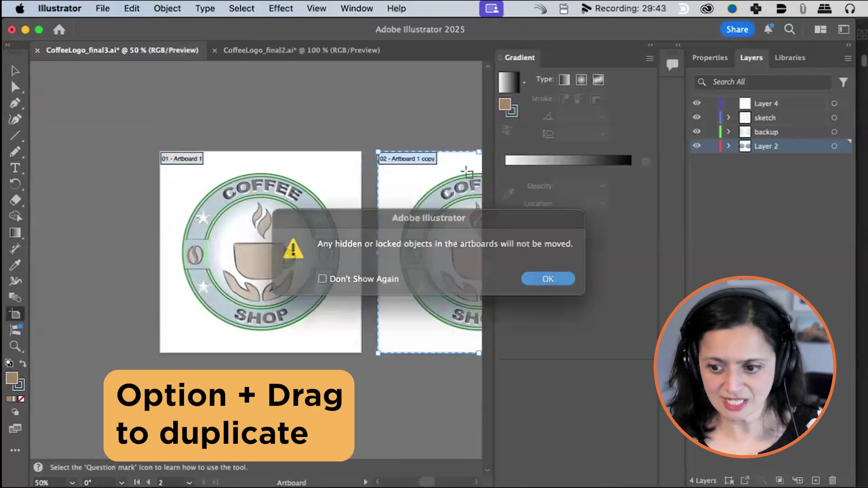
{"action": "left_click", "coordinate": [697, 104]}
{"action": "left_click", "coordinate": [697, 118]}
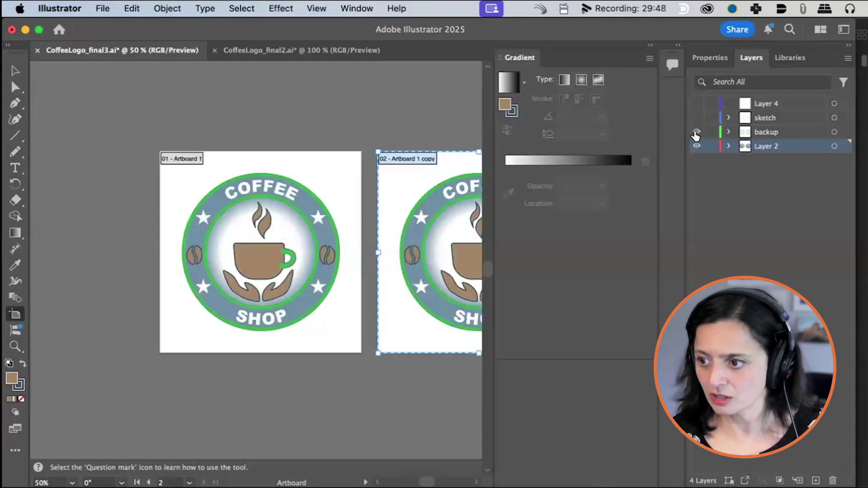
{"action": "left_click", "coordinate": [697, 132]}
{"action": "left_click_drag", "start_coordinate": [422, 193], "coordinate": [174, 180]}
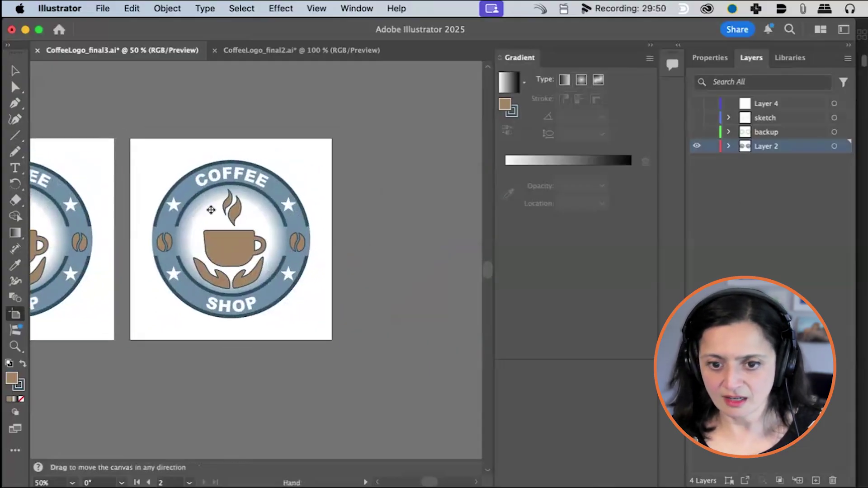
{"action": "left_click", "coordinate": [15, 70]}
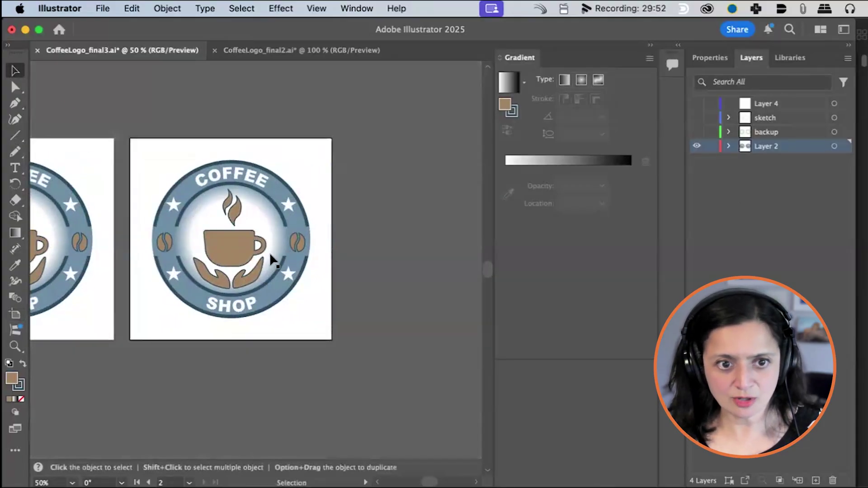
Select all the logo artwork and open Recolor Artwork from the Edit menu
{"action": "key", "text": "super+a"}
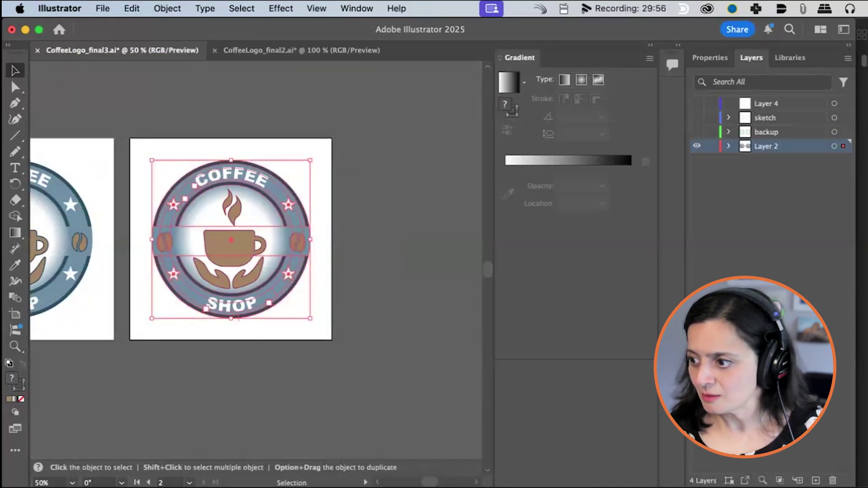
{"action": "left_click", "coordinate": [131, 8]}
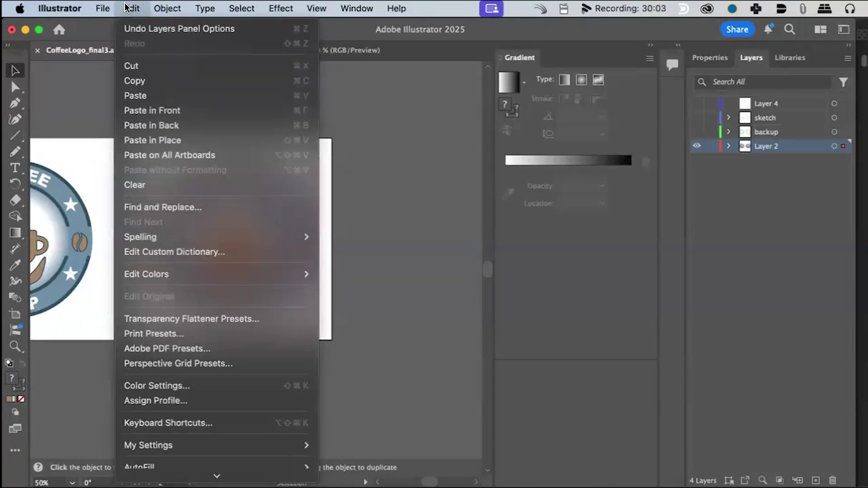
{"action": "mouse_move", "coordinate": [149, 274]}
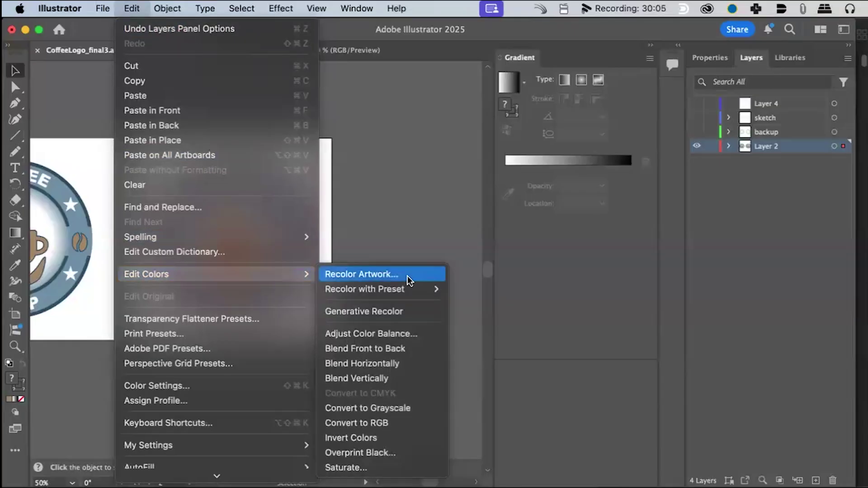
{"action": "mouse_move", "coordinate": [407, 299]}
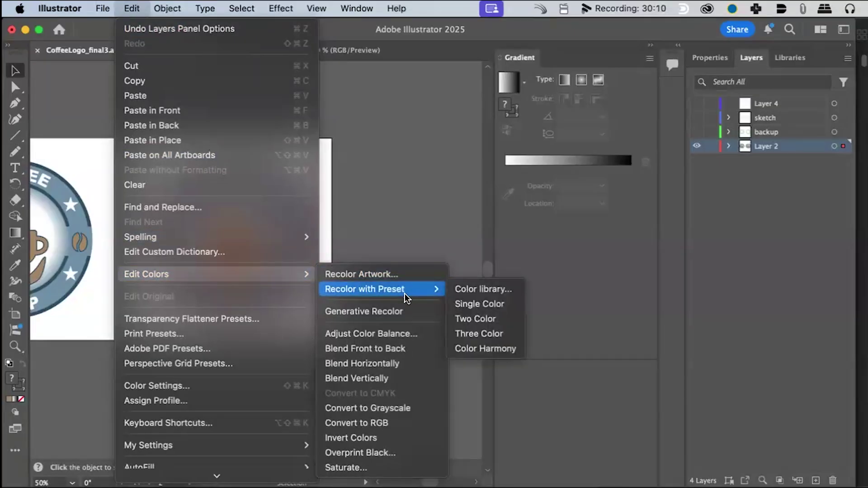
{"action": "left_click", "coordinate": [397, 275]}
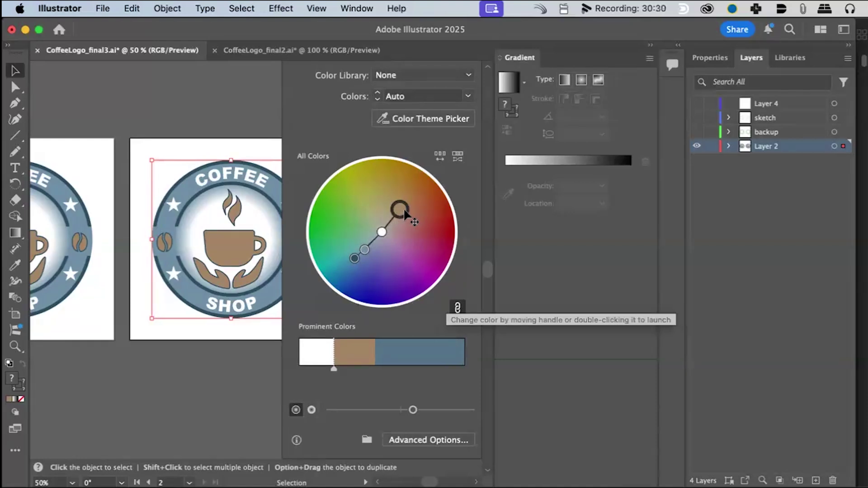
Rotate the harmony, unlink the colors, and drag handles for a purple cup and olive-gold ring
{"action": "left_click_drag", "start_coordinate": [405, 212], "coordinate": [373, 280]}
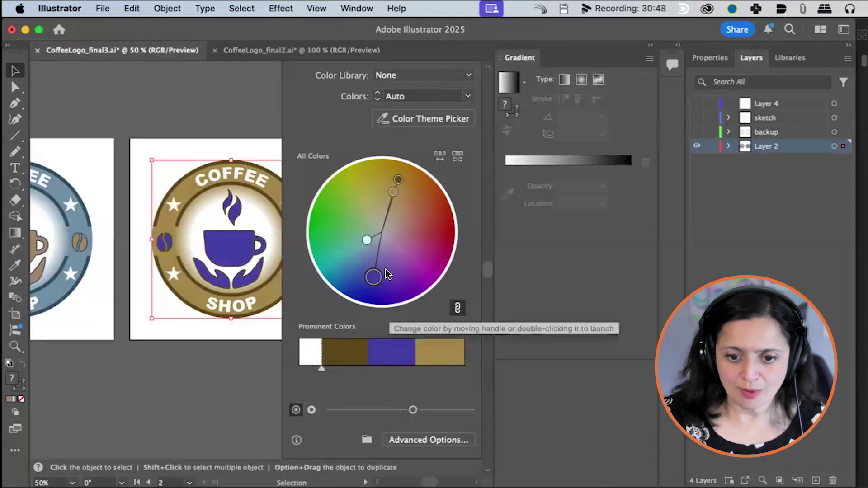
{"action": "left_click", "coordinate": [457, 309]}
{"action": "left_click_drag", "start_coordinate": [375, 277], "coordinate": [327, 246]}
{"action": "left_click_drag", "start_coordinate": [397, 192], "coordinate": [391, 217]}
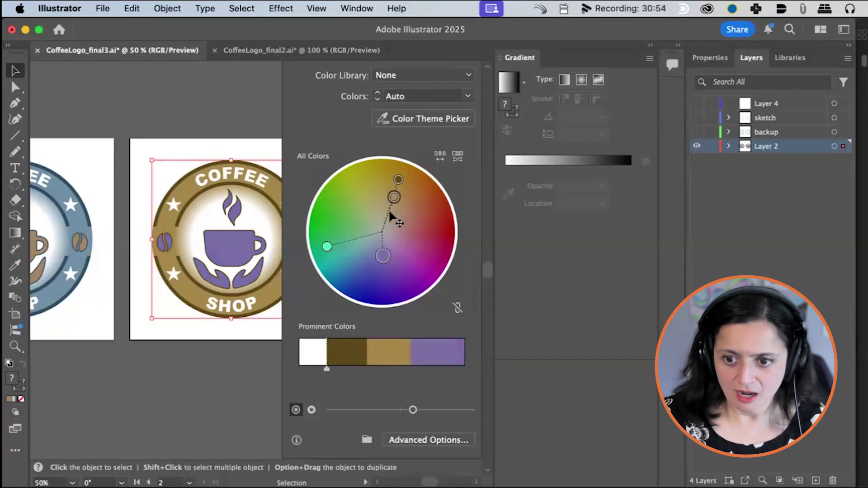
{"action": "left_click_drag", "start_coordinate": [398, 179], "coordinate": [371, 180]}
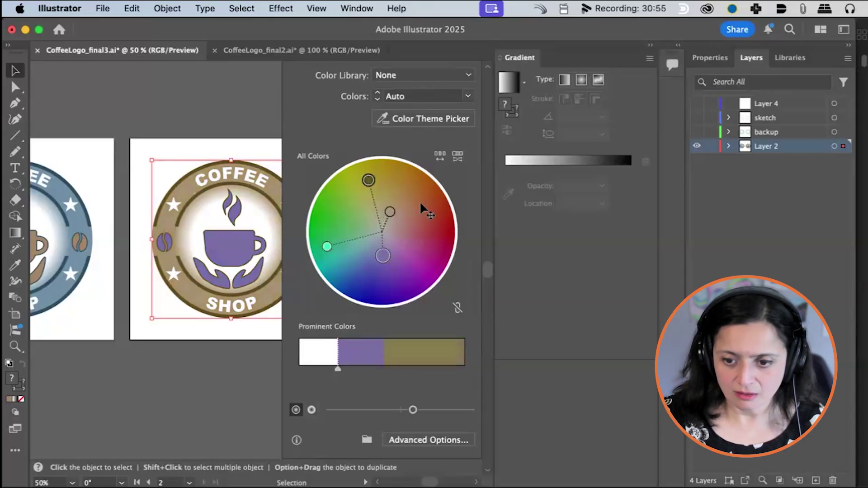
{"action": "mouse_move", "coordinate": [389, 211]}
{"action": "left_mouse_down"}
{"action": "mouse_move", "coordinate": [422, 208]}
{"action": "mouse_move", "coordinate": [392, 203]}
{"action": "left_mouse_up"}
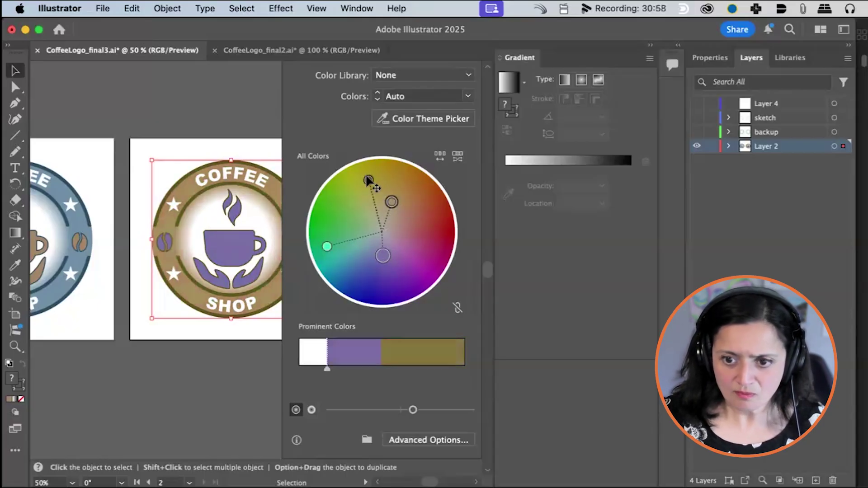
Compare the color wheel's brightness view, return to the saturation-and-hue view, and open Advanced Options
{"action": "left_click", "coordinate": [312, 410]}
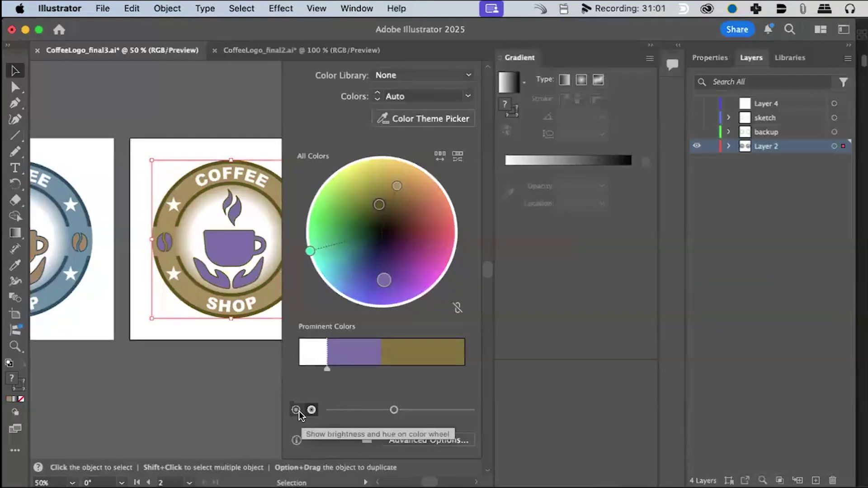
{"action": "left_click", "coordinate": [296, 410]}
{"action": "left_click", "coordinate": [311, 410]}
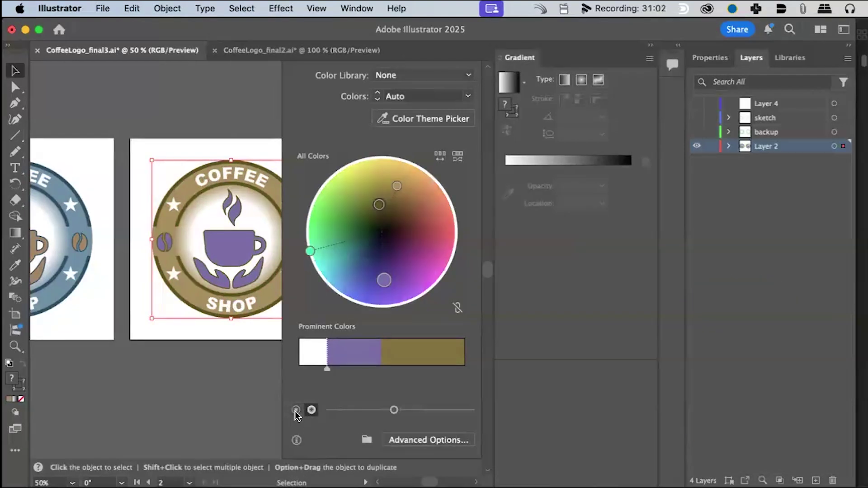
{"action": "left_click", "coordinate": [409, 440]}
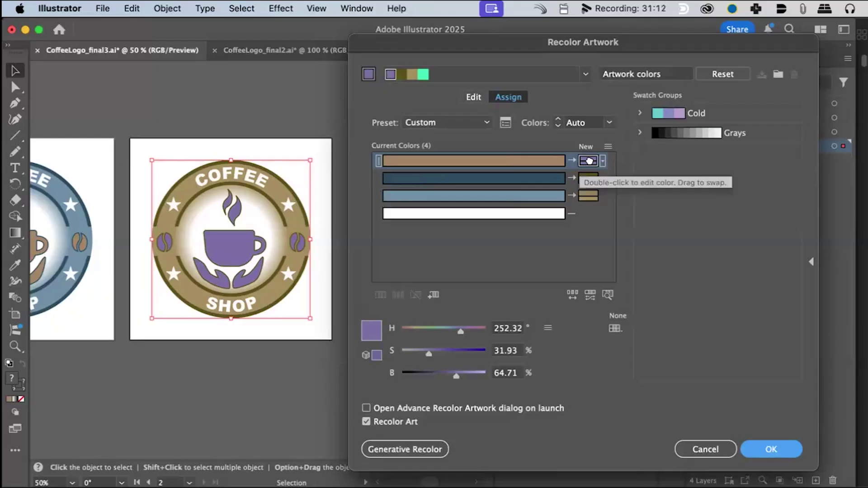
Edit the first new swatch in the Color Picker to a more saturated purple
{"action": "double_click", "coordinate": [589, 161]}
{"action": "mouse_move", "coordinate": [573, 228]}
{"action": "left_mouse_down"}
{"action": "mouse_move", "coordinate": [598, 225]}
{"action": "mouse_move", "coordinate": [611, 199]}
{"action": "mouse_move", "coordinate": [632, 232]}
{"action": "mouse_move", "coordinate": [620, 213]}
{"action": "left_mouse_up"}
{"action": "left_click", "coordinate": [819, 175]}
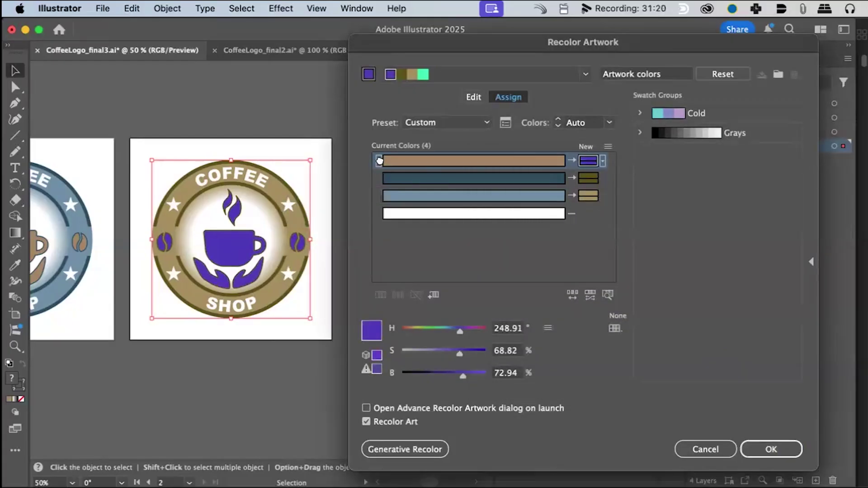
Move the purple swatch to the outline row and lighten it to a muted purple
{"action": "left_click_drag", "start_coordinate": [588, 161], "coordinate": [588, 187]}
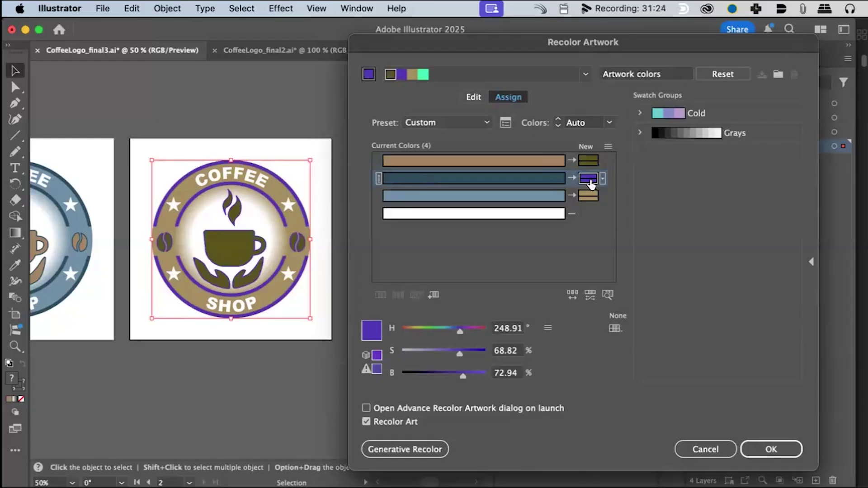
{"action": "left_click", "coordinate": [591, 183]}
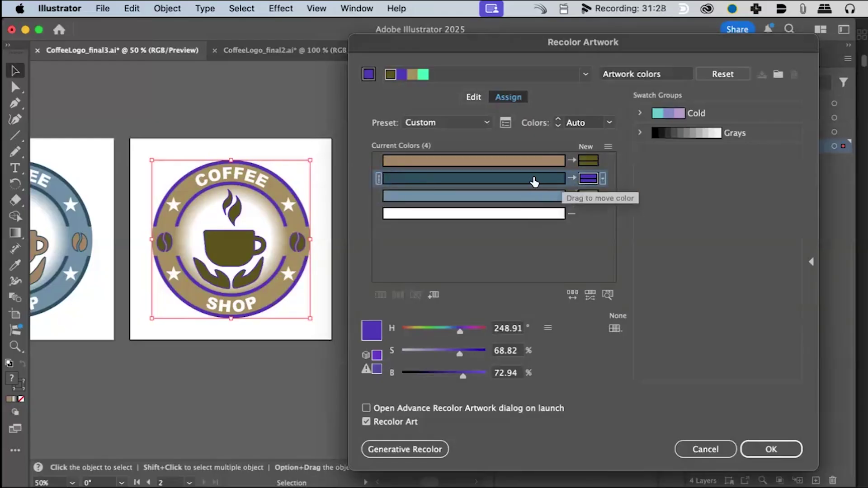
{"action": "double_click", "coordinate": [590, 180]}
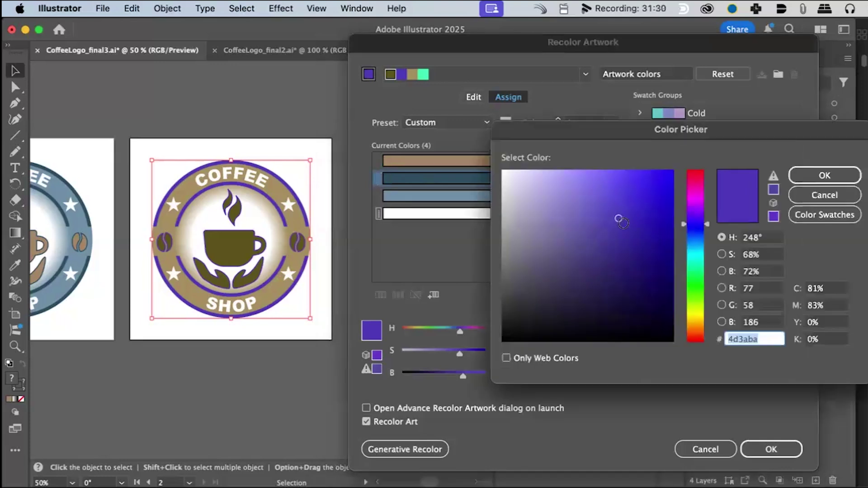
{"action": "left_click_drag", "start_coordinate": [618, 218], "coordinate": [577, 260]}
{"action": "left_click", "coordinate": [571, 245]}
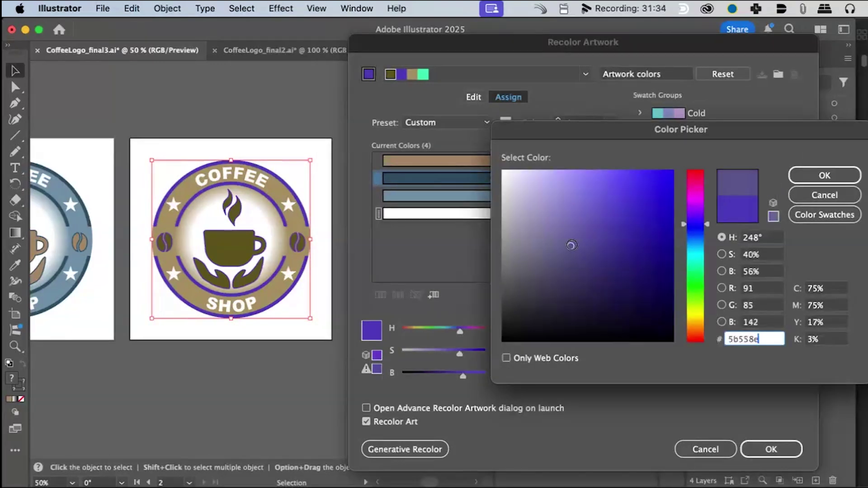
{"action": "left_click", "coordinate": [803, 176]}
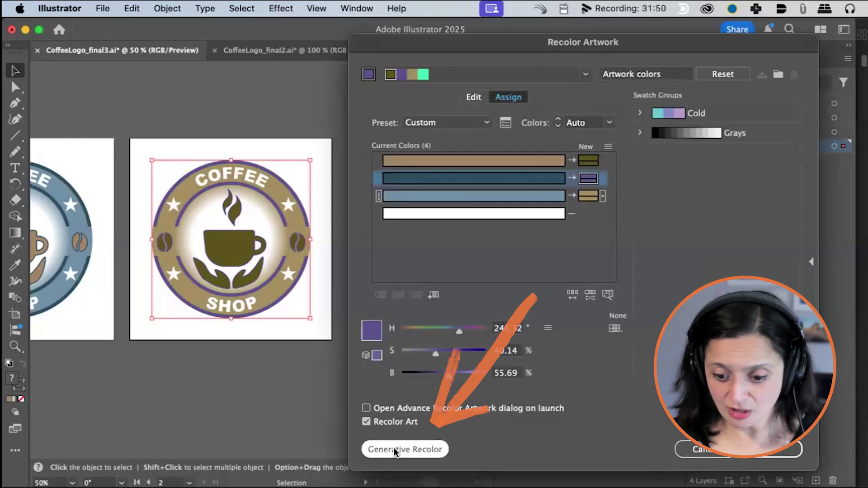
Generate Generative Recolor variations from the Salmon sushi sample prompt
{"action": "left_click", "coordinate": [394, 450]}
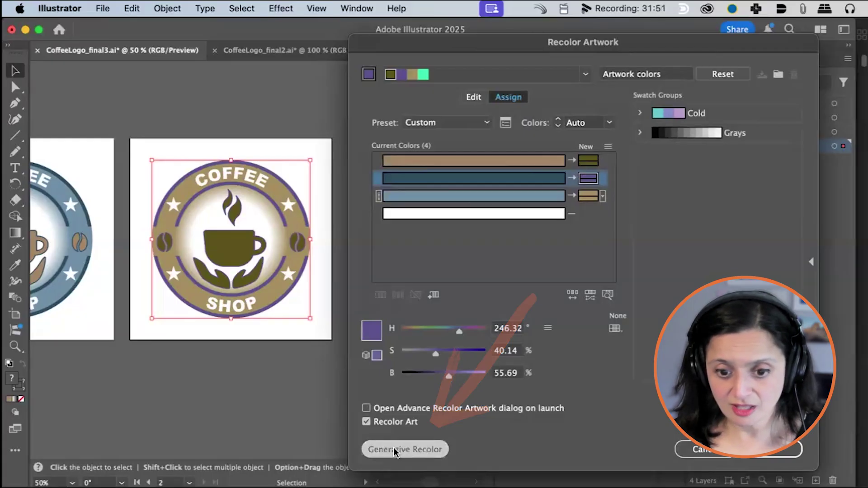
{"action": "left_click", "coordinate": [318, 198]}
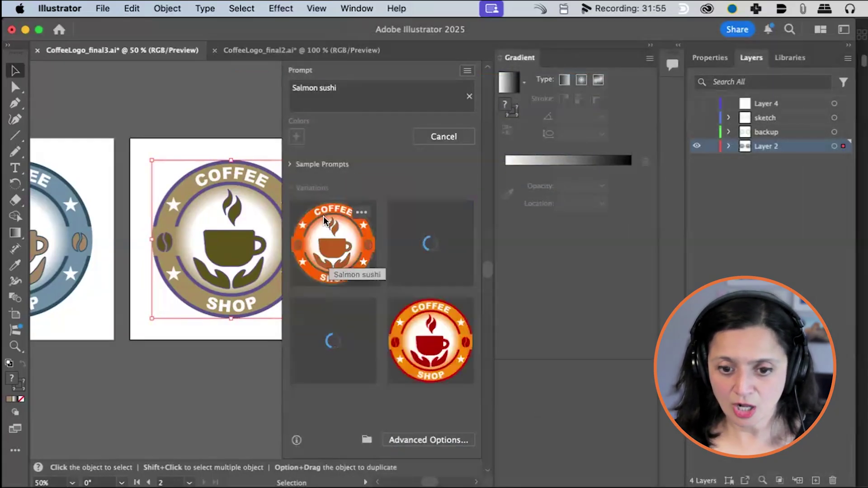
{"action": "key", "text": "Escape"}
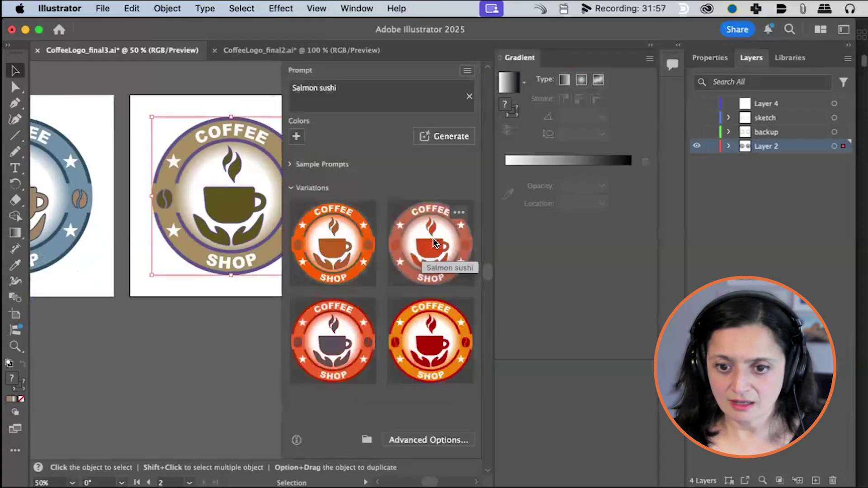
Generate Sandy stone beach variations, preview several, and keep the brown-and-tan one
{"action": "left_click", "coordinate": [292, 165]}
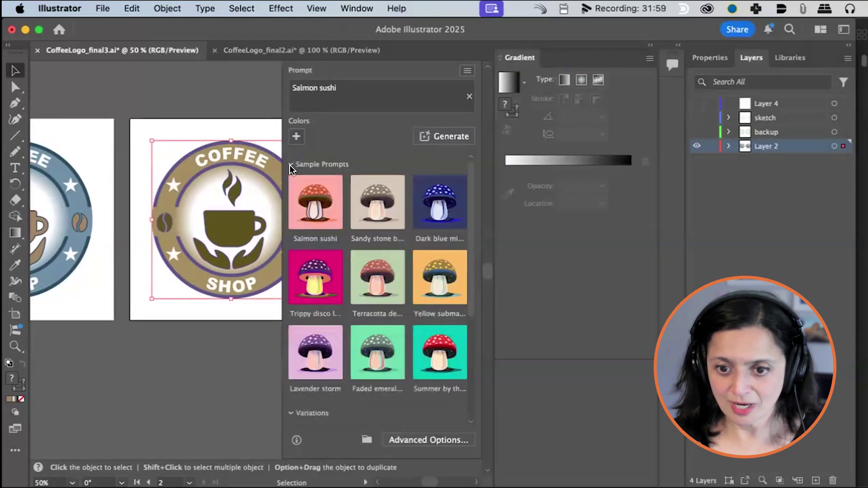
{"action": "left_click", "coordinate": [378, 214]}
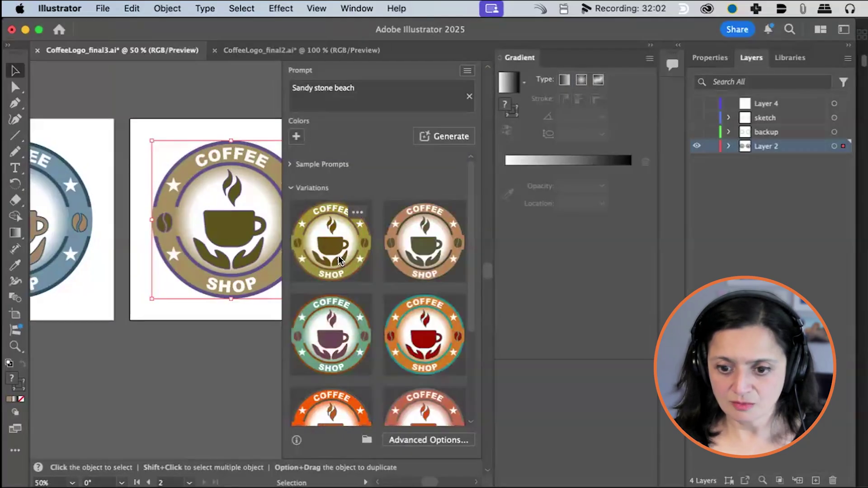
{"action": "left_click", "coordinate": [451, 253]}
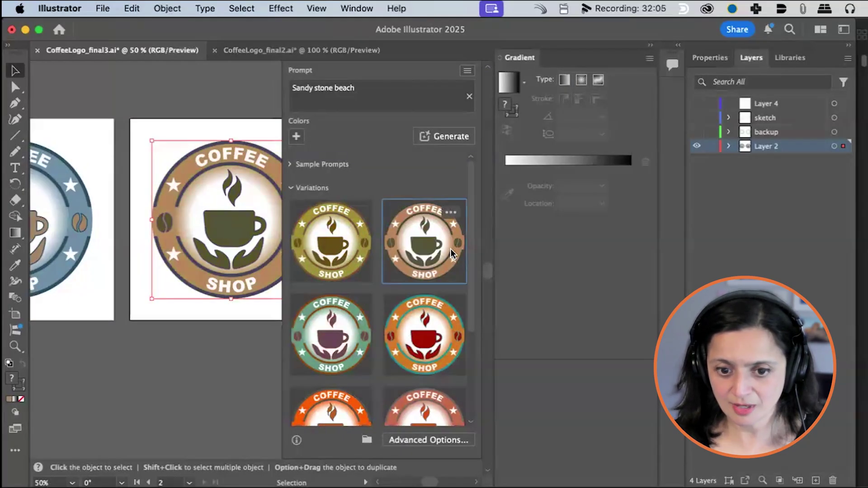
{"action": "left_click", "coordinate": [418, 361]}
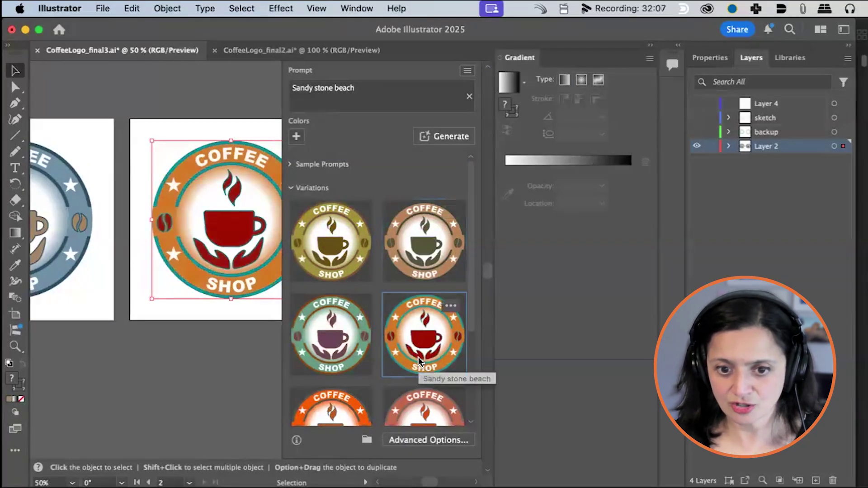
{"action": "left_click", "coordinate": [333, 362]}
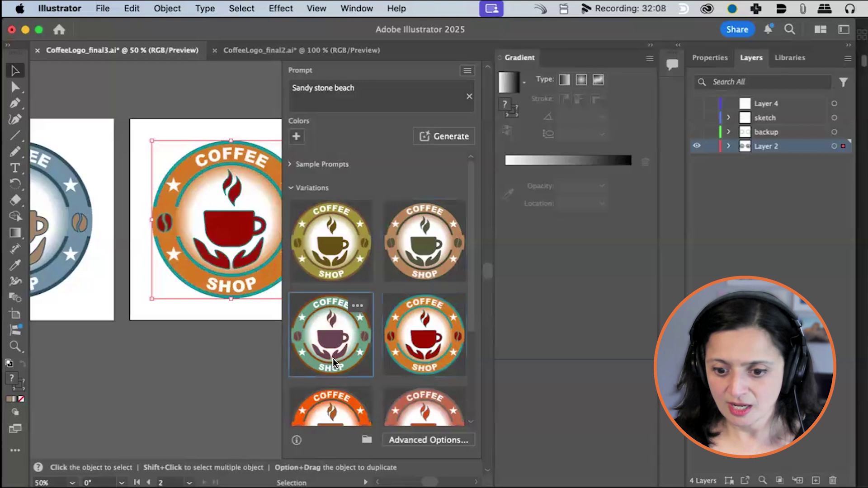
{"action": "left_click", "coordinate": [433, 268]}
{"action": "scroll", "coordinate": [434, 267], "scroll_direction": "down", "scroll_amount": 2}
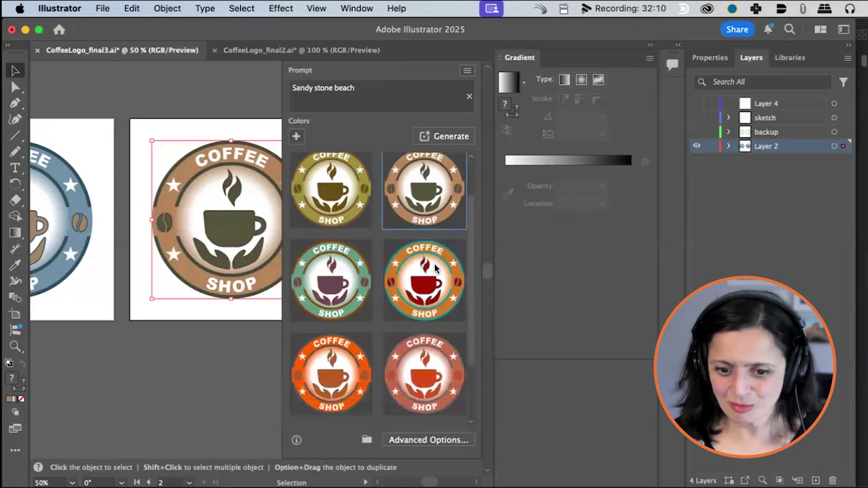
{"action": "scroll", "coordinate": [434, 266], "scroll_direction": "up", "scroll_amount": 2}
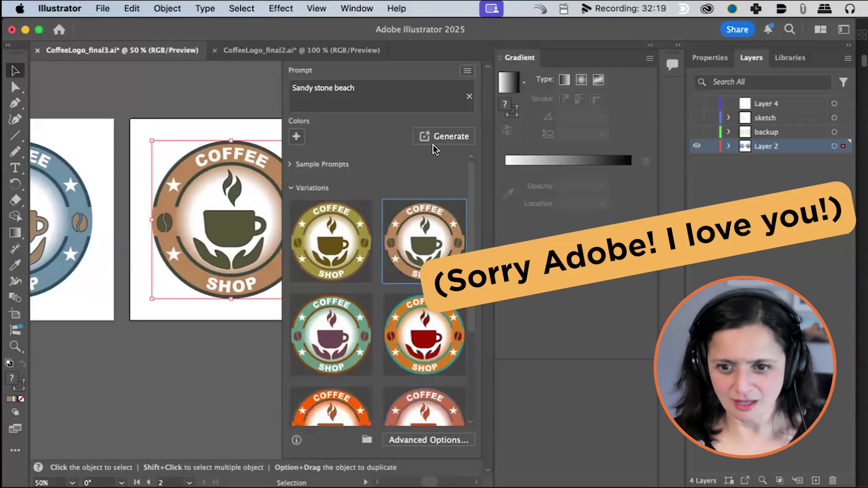
Generate new variations from the Faded emerald city sample prompt
{"action": "left_click", "coordinate": [290, 164]}
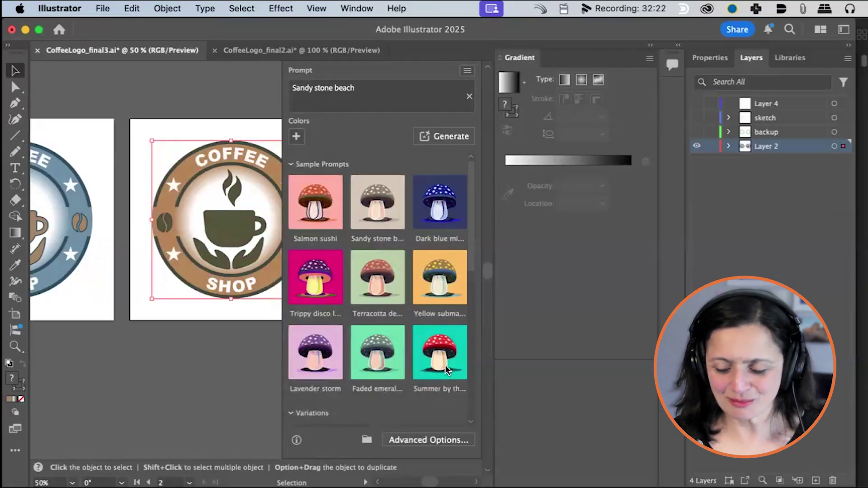
{"action": "scroll", "coordinate": [422, 345], "scroll_direction": "down", "scroll_amount": 5}
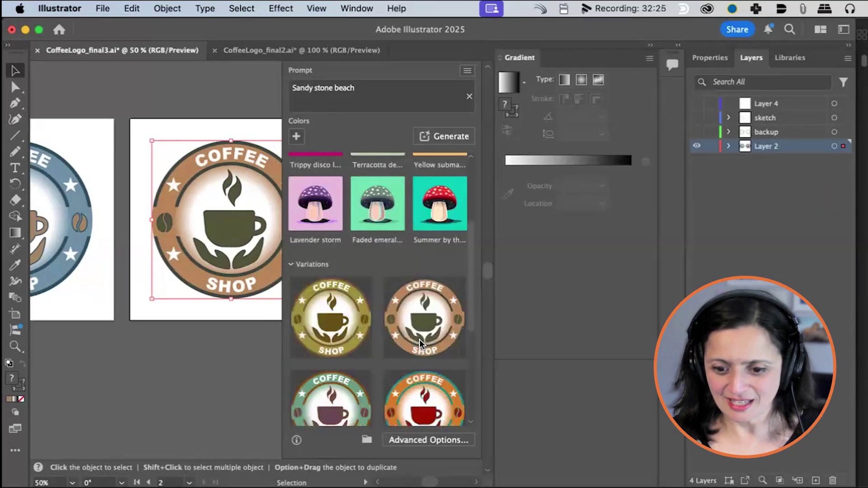
{"action": "scroll", "coordinate": [423, 345], "scroll_direction": "up", "scroll_amount": 5}
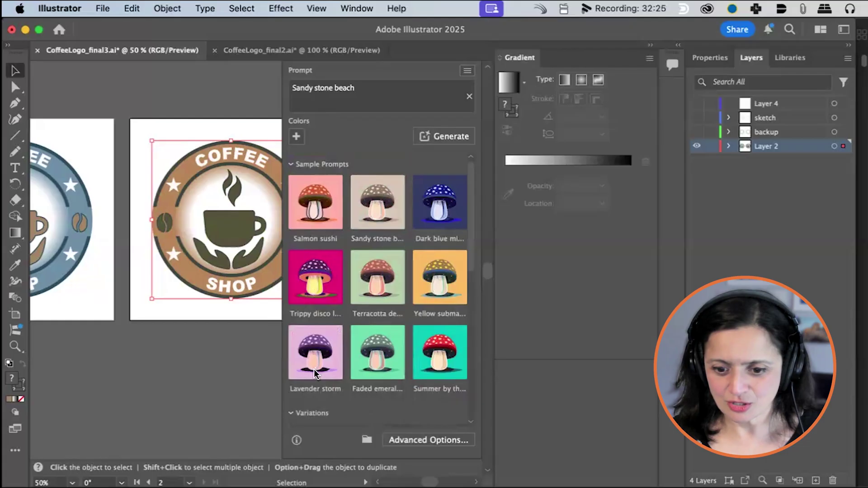
{"action": "left_click", "coordinate": [377, 365]}
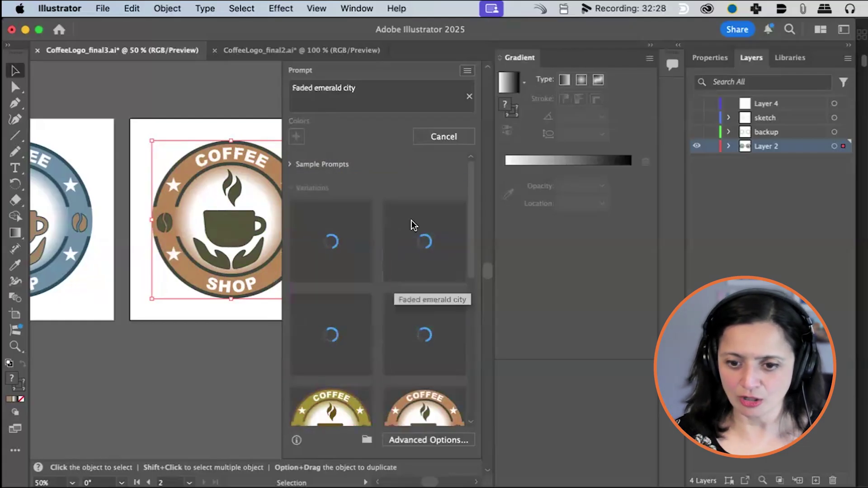